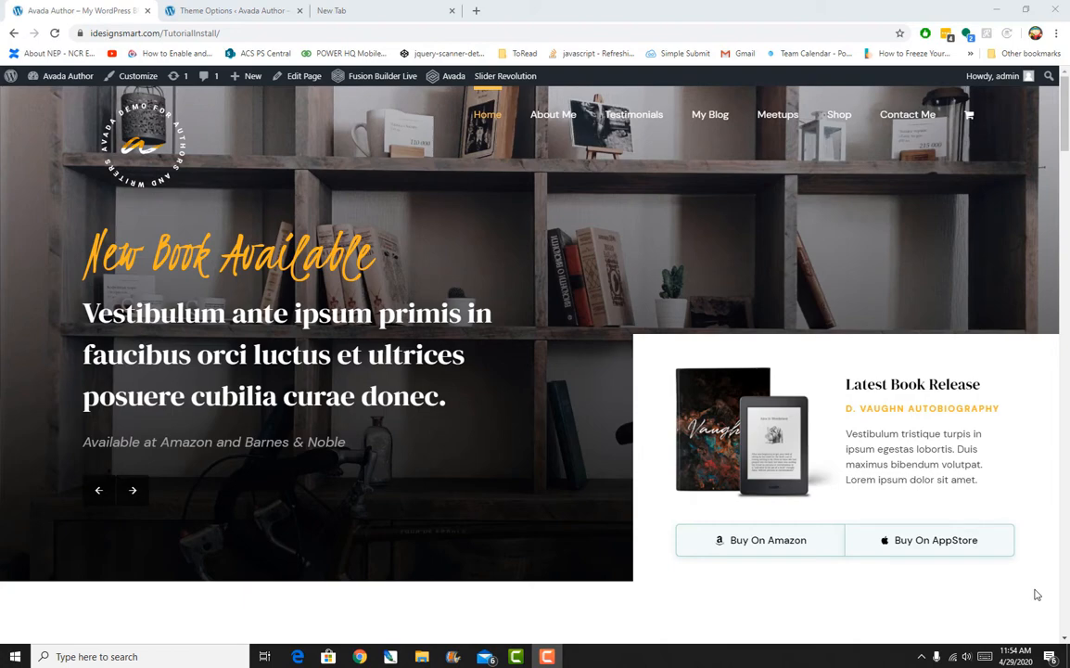
# Step: Review the header position and header layout choices in the Header Content theme options
pyautogui.click(211, 11)
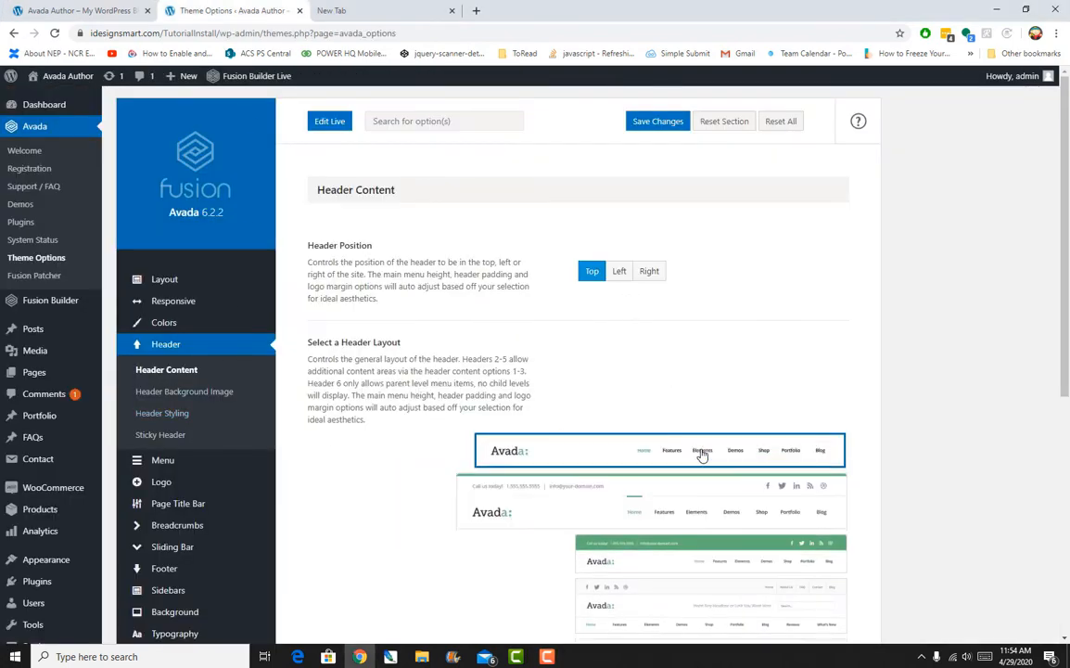
pyautogui.scroll(-3, 701, 454)
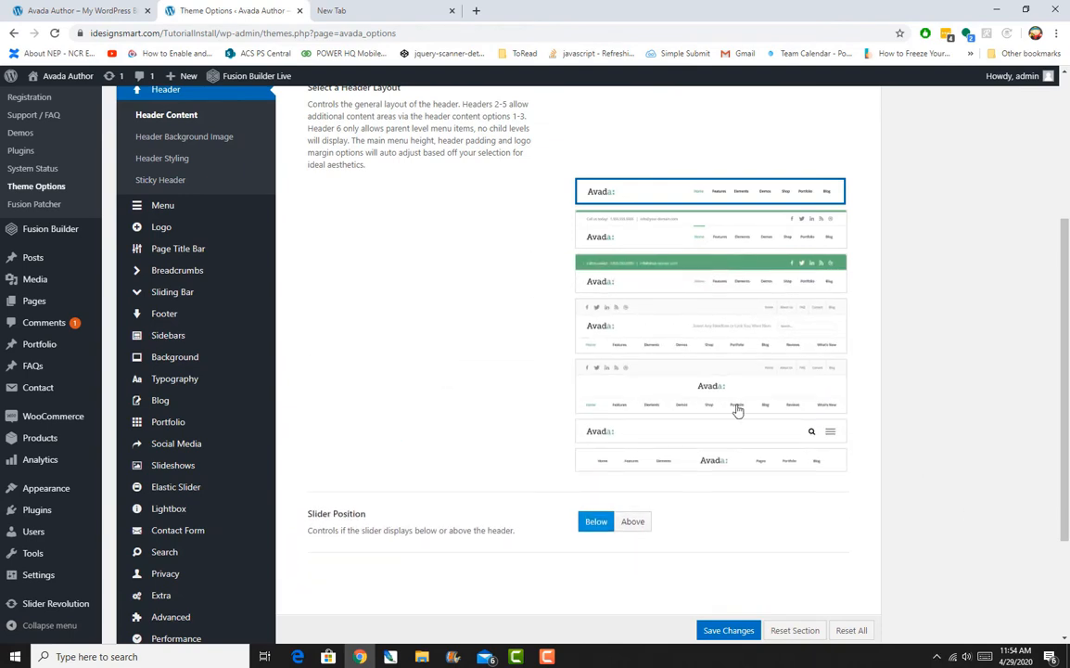
pyautogui.scroll(2, 399, 325)
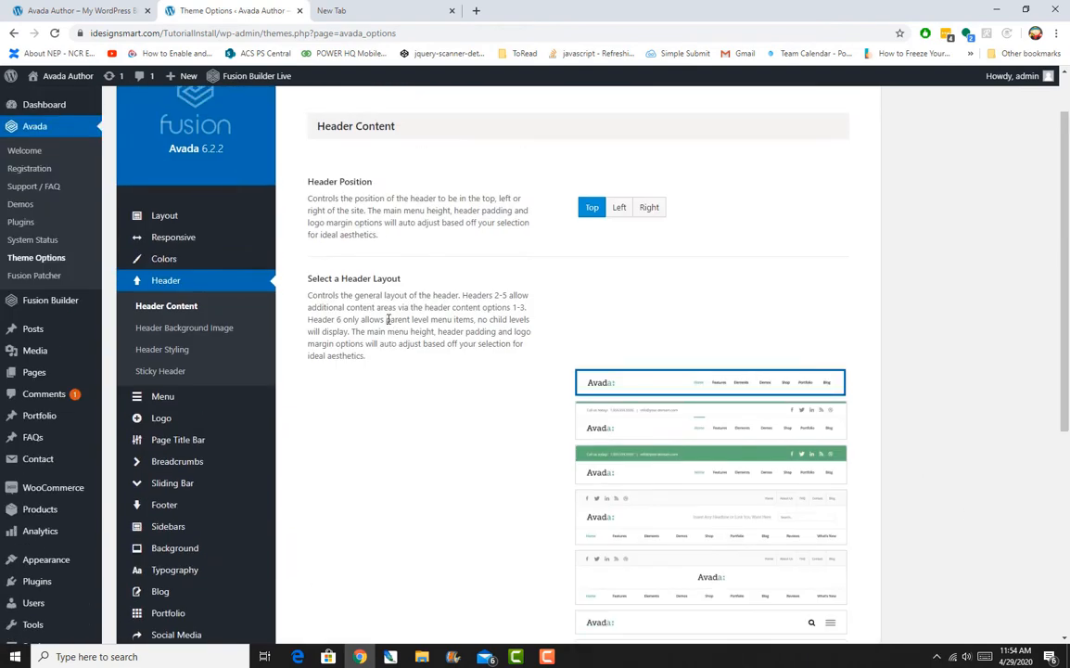
# Step: Open the Header Background Image settings and compare the background image option with the header on the live homepage
pyautogui.click(164, 330)
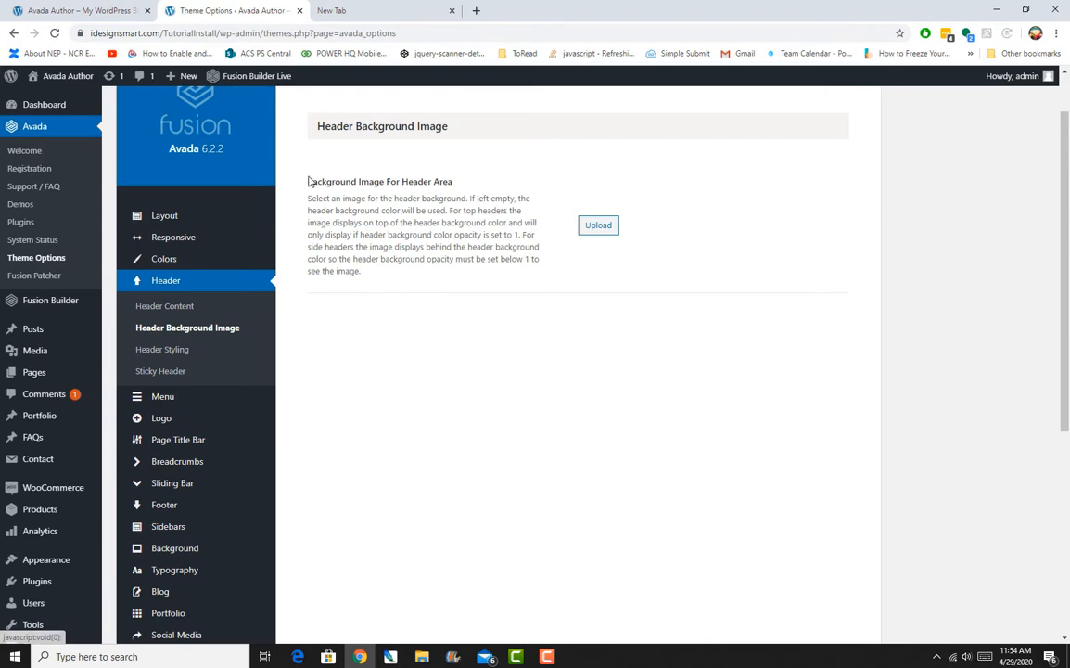
pyautogui.moveTo(310, 181); pyautogui.dragTo(478, 183)
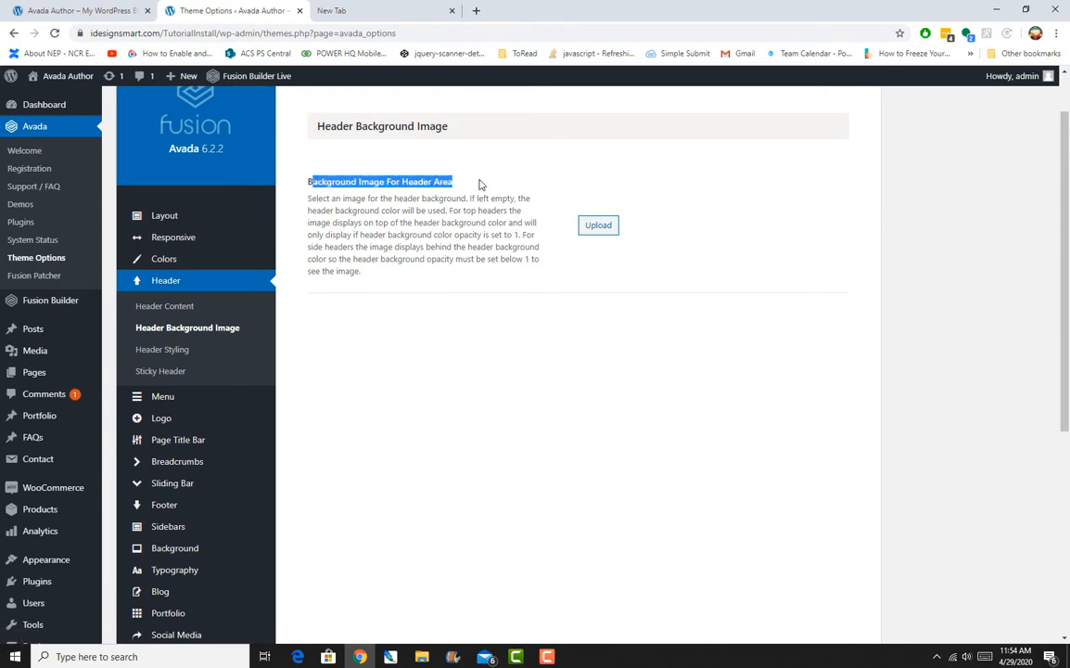
pyautogui.click(42, 10)
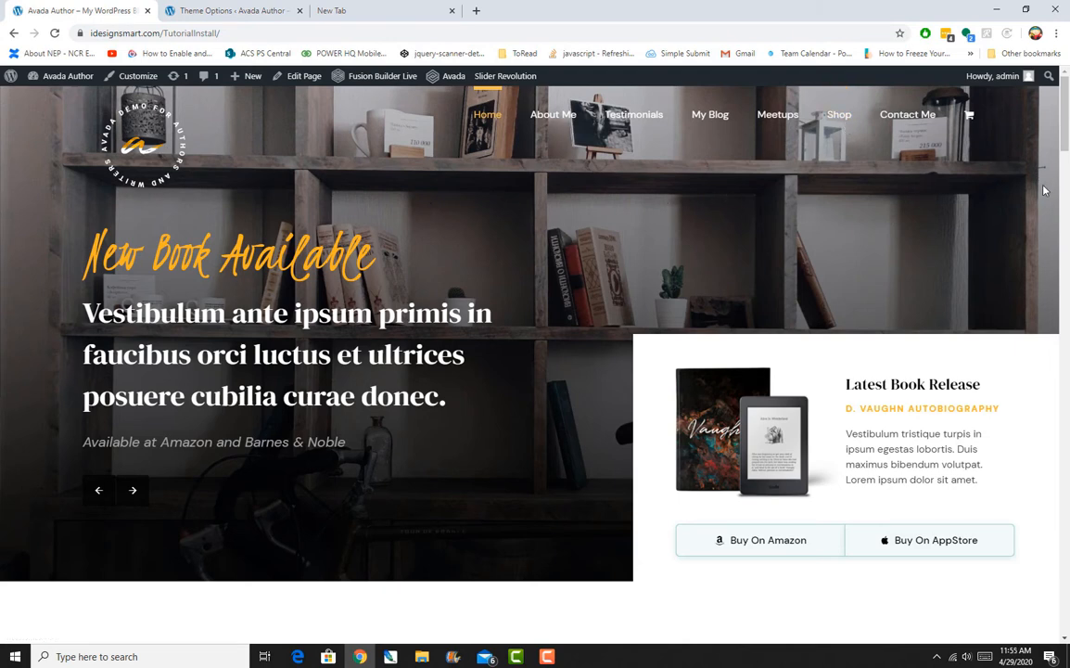
pyautogui.click(232, 11)
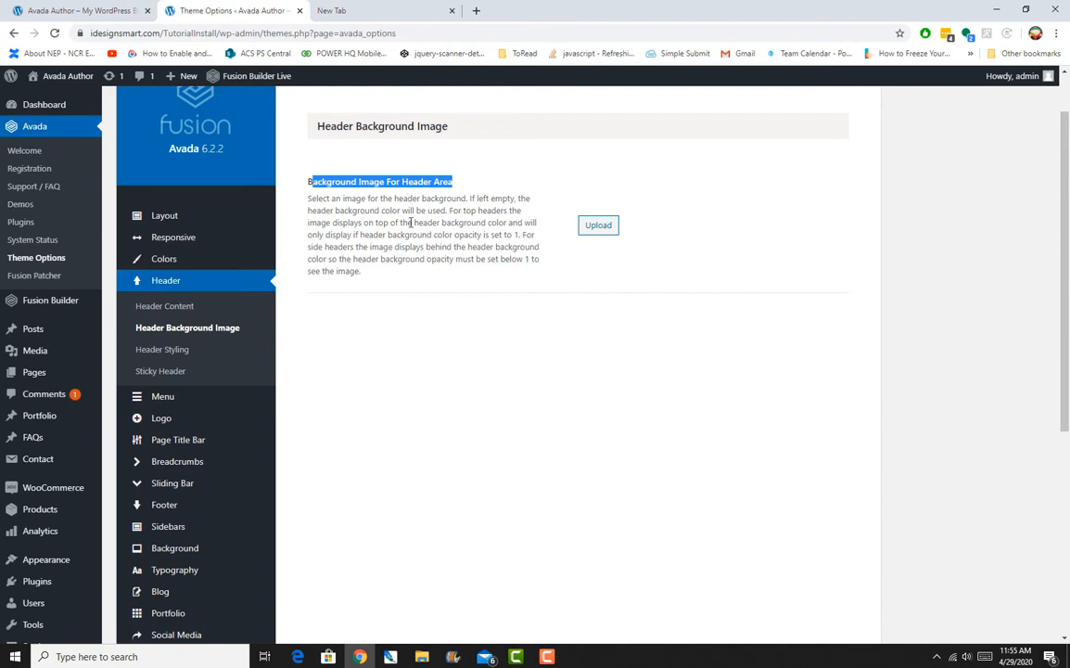
# Step: Copy "header background color" from the background image description and search the theme options for it
pyautogui.moveTo(414, 223); pyautogui.dragTo(507, 223)
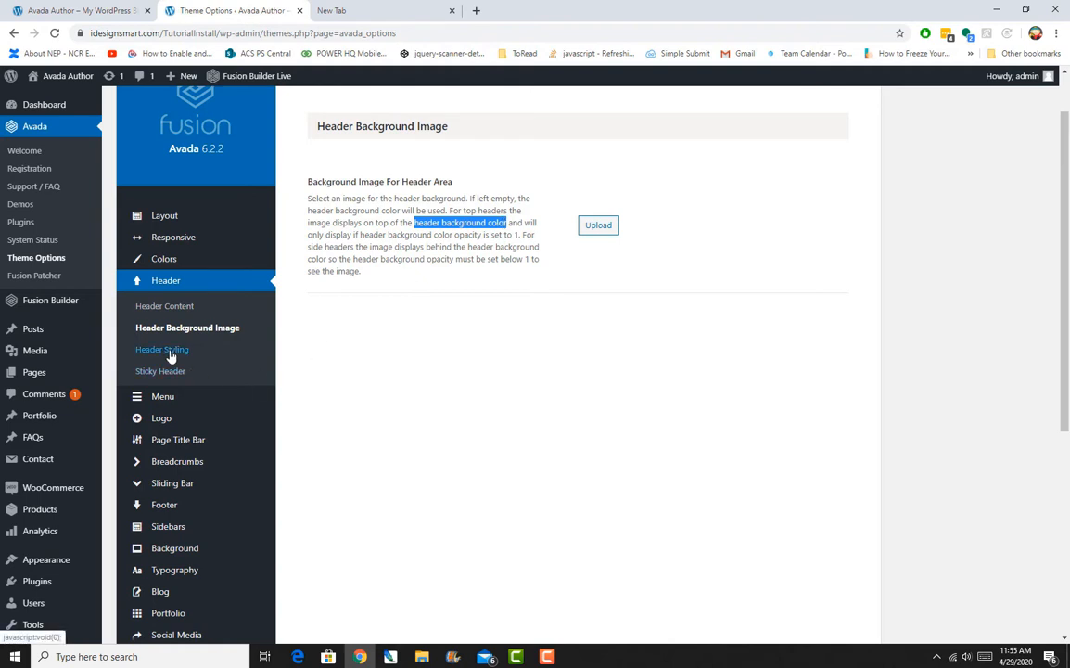
pyautogui.rightClick(416, 222)
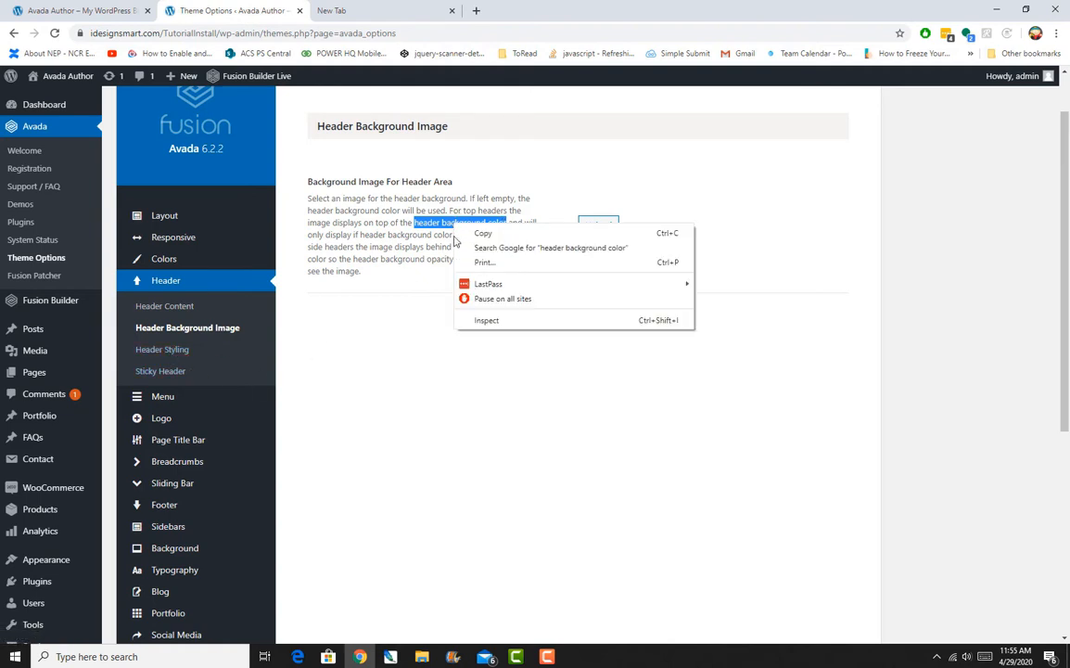
pyautogui.click(436, 231)
pyautogui.scroll(1, 461, 239)
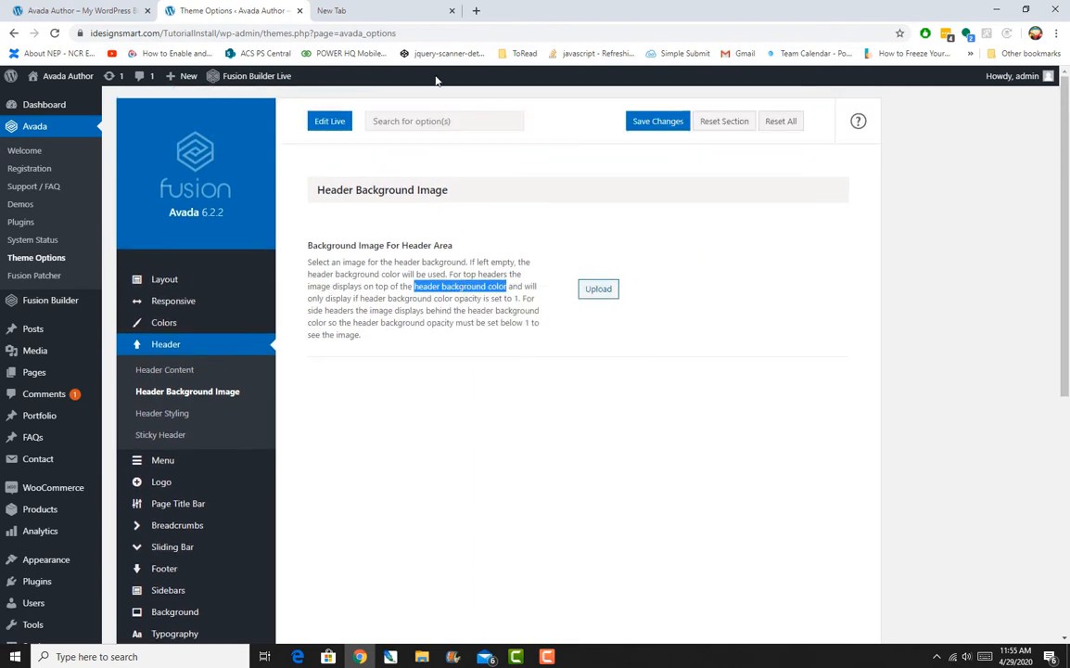
pyautogui.click(441, 119)
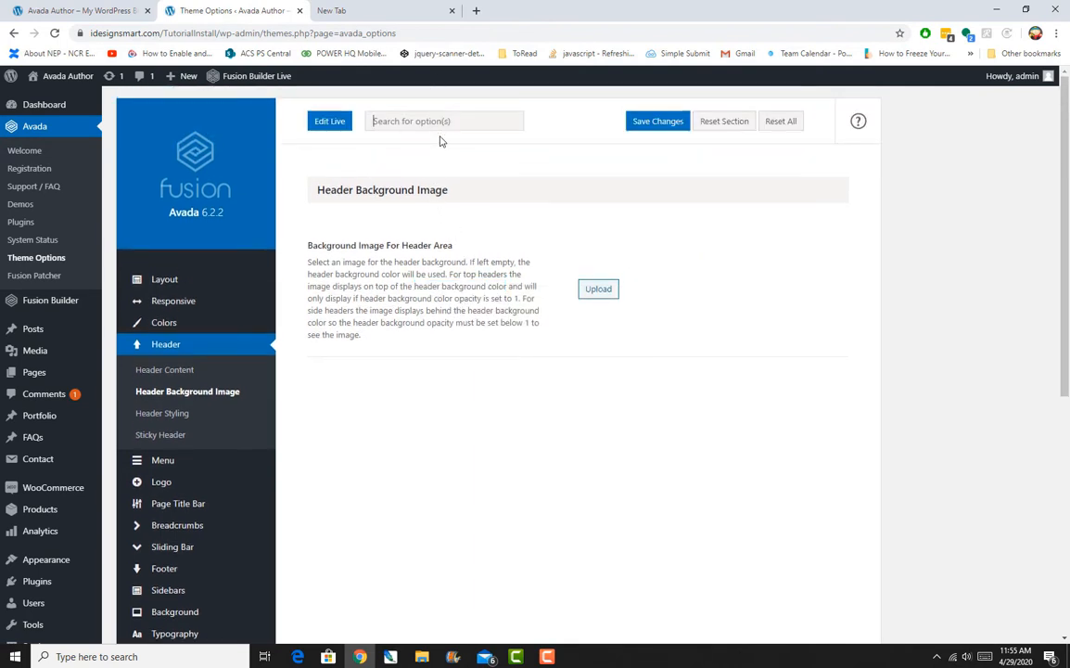
pyautogui.hotkey('ctrl', 'v')
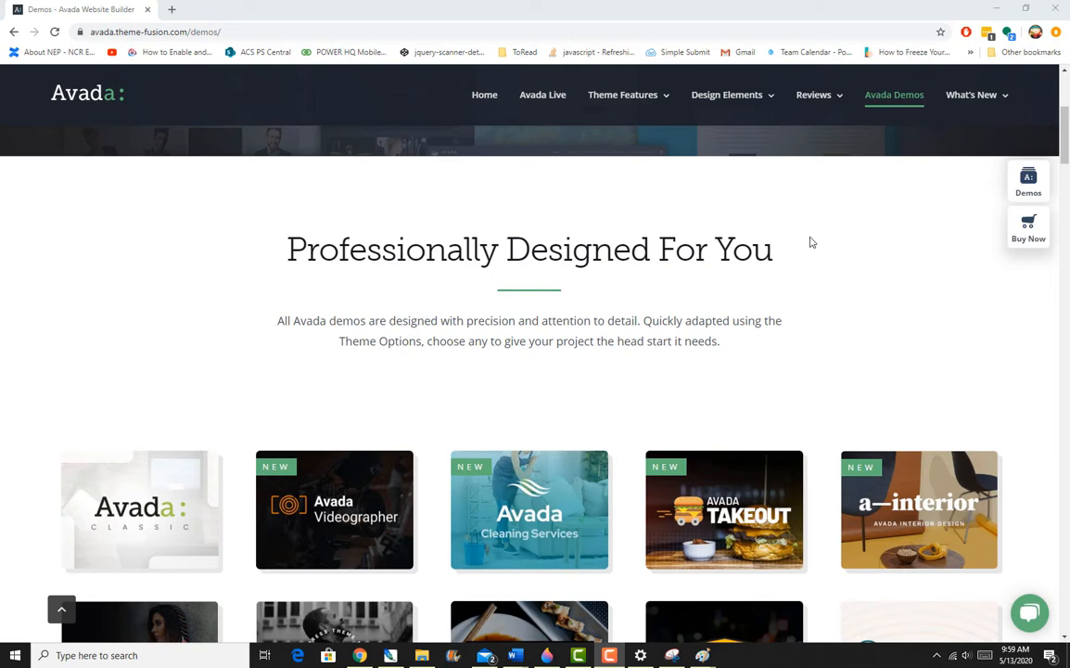
# Step: Browse the prebuilt website designs on the Avada demos page
pyautogui.scroll(-3, 810, 242)
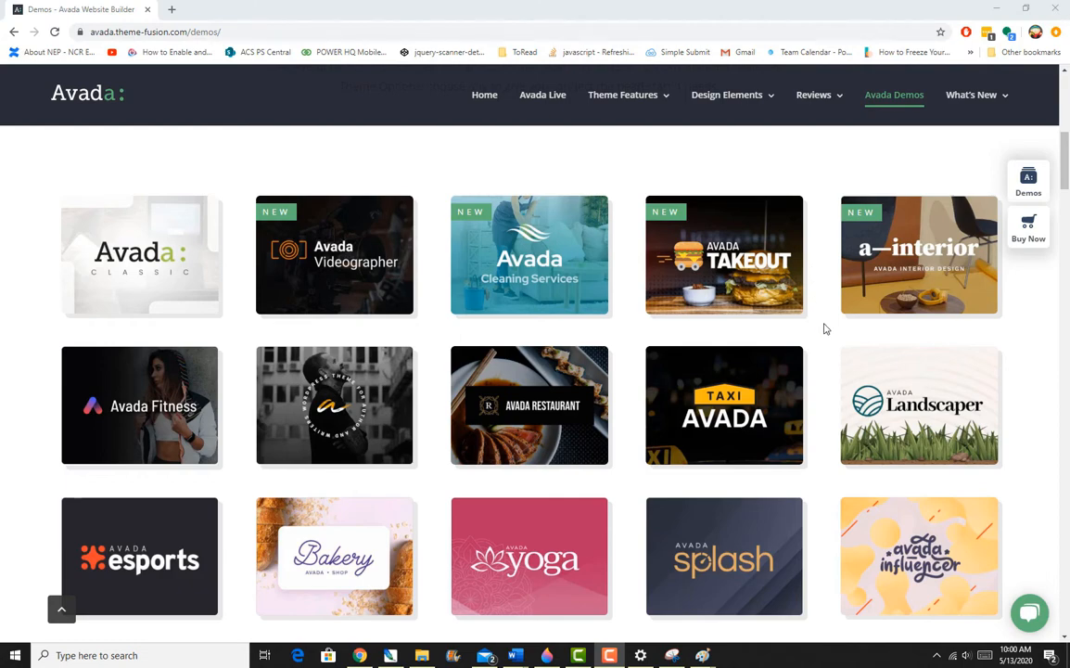
pyautogui.scroll(-2, 825, 327)
pyautogui.scroll(-2, 824, 326)
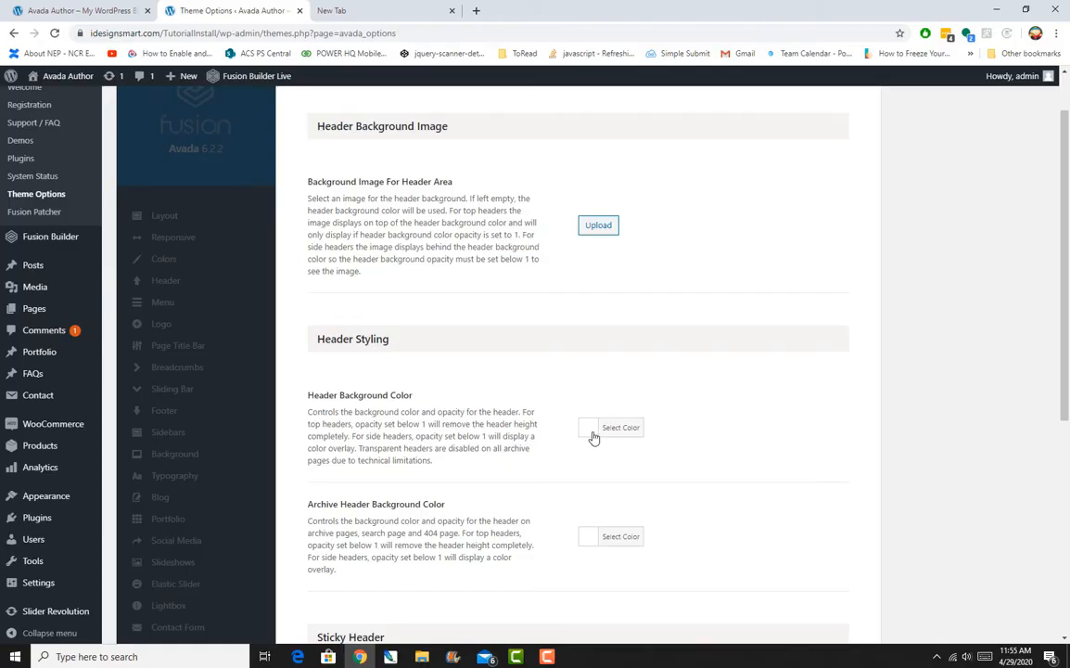
# Step: Open the color picker for Header Background Color and compare its color and opacity with the live homepage header
pyautogui.click(593, 434)
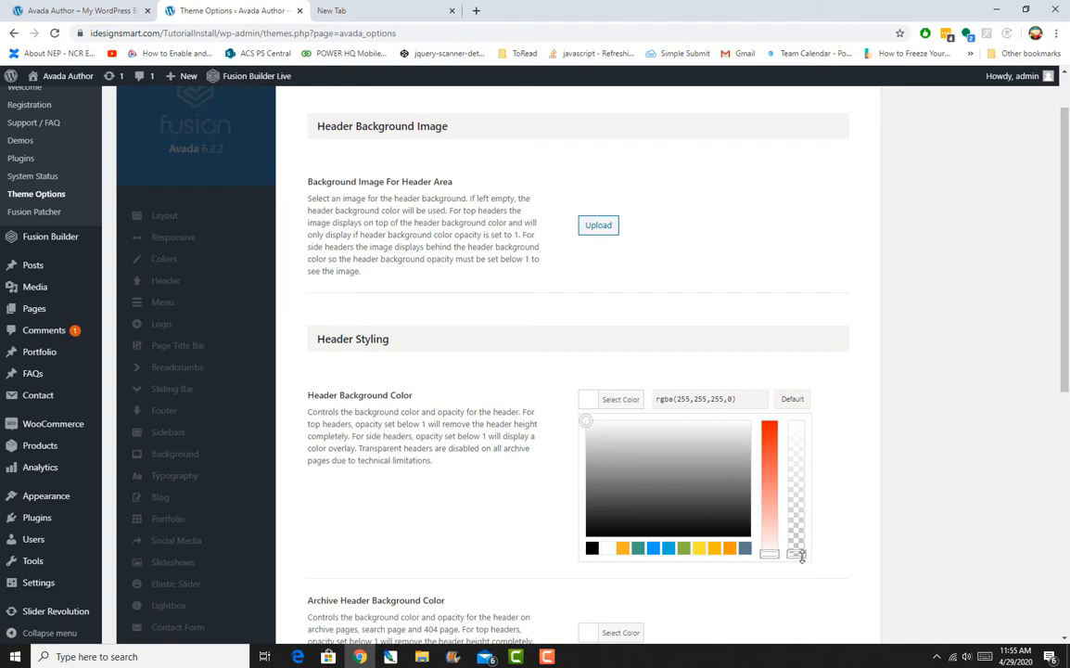
pyautogui.click(113, 11)
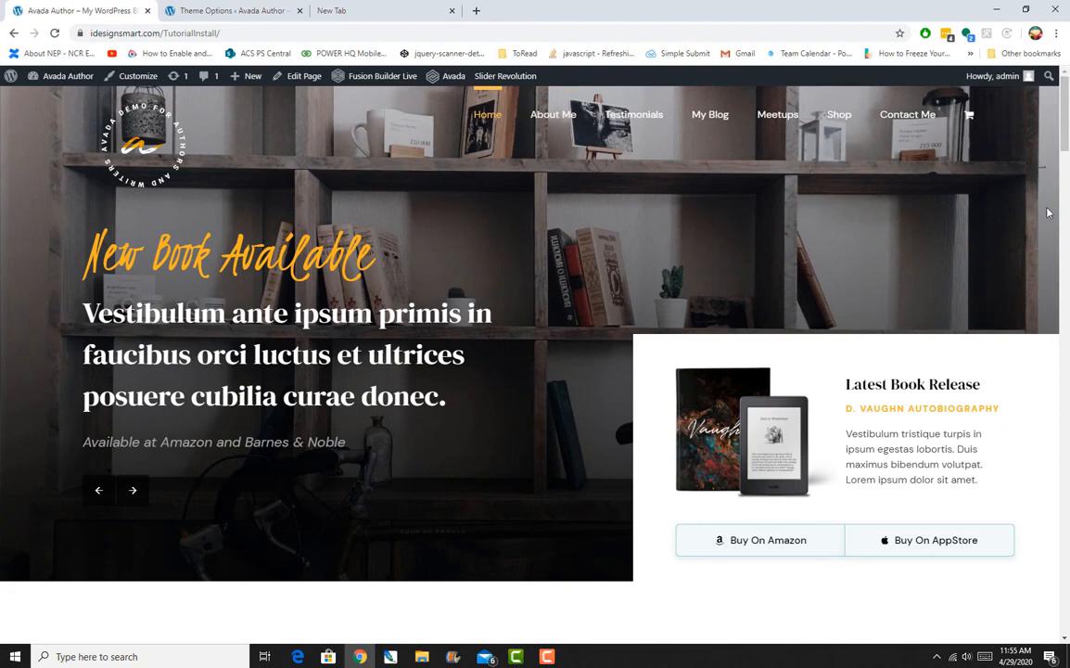
pyautogui.click(227, 10)
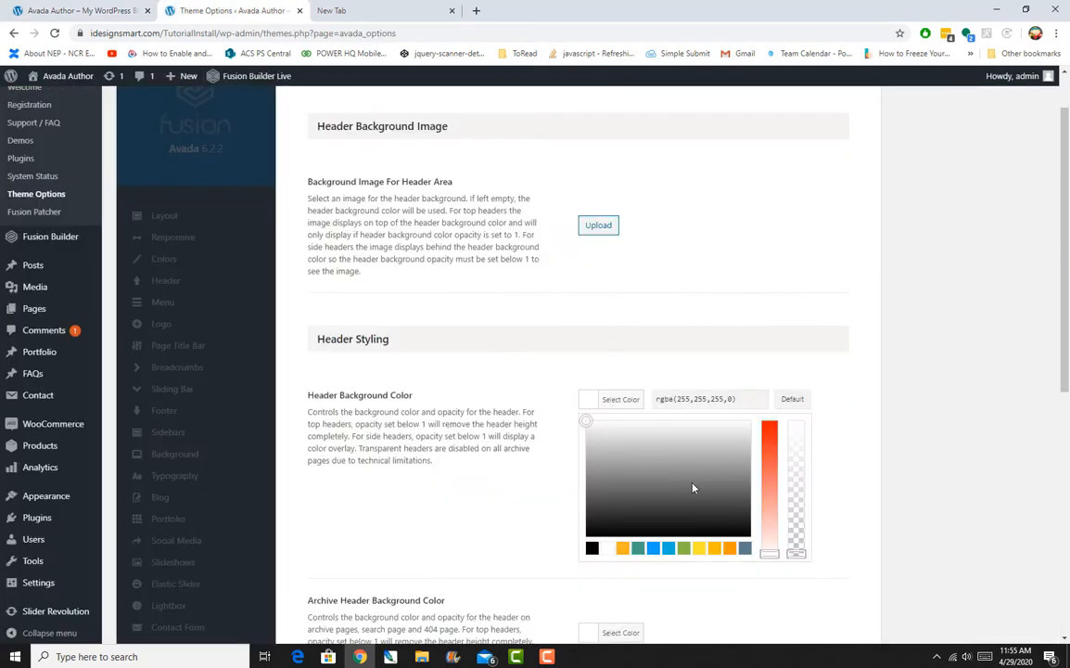
pyautogui.click(28, 9)
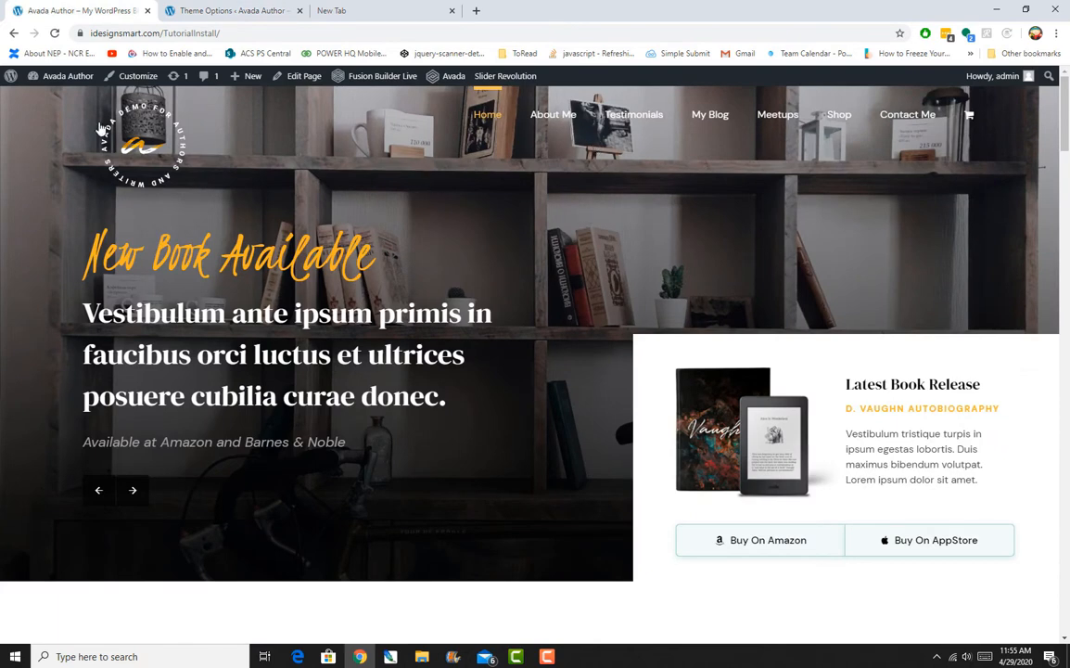
pyautogui.click(213, 10)
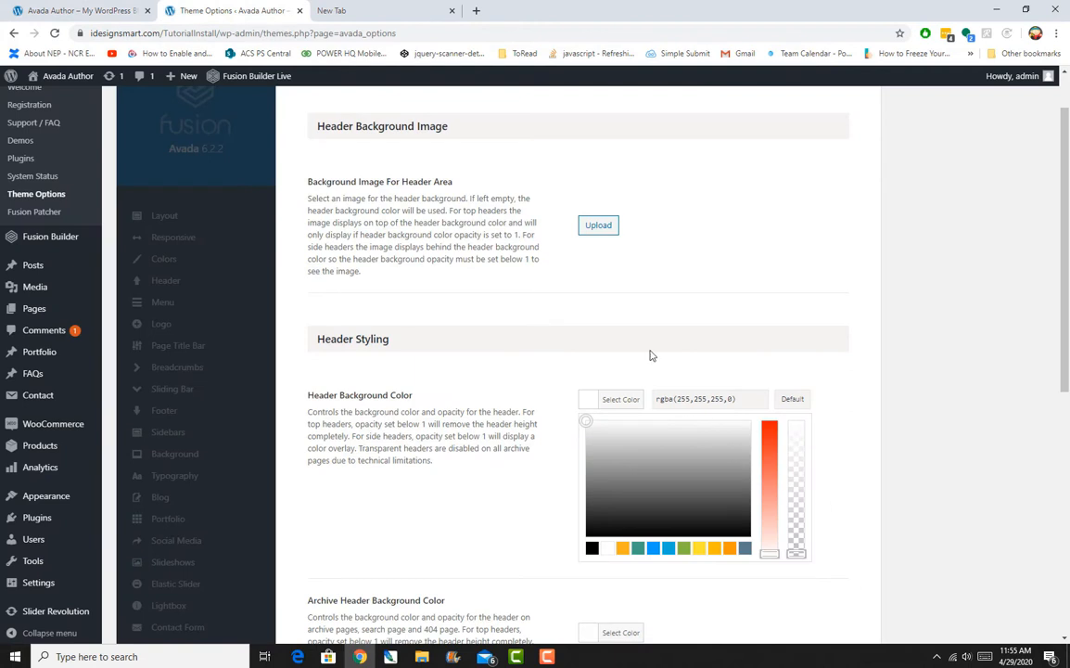
# Step: Clear the option search and open the Header Styling settings
pyautogui.scroll(1, 474, 148)
pyautogui.moveTo(473, 120); pyautogui.dragTo(172, 115)
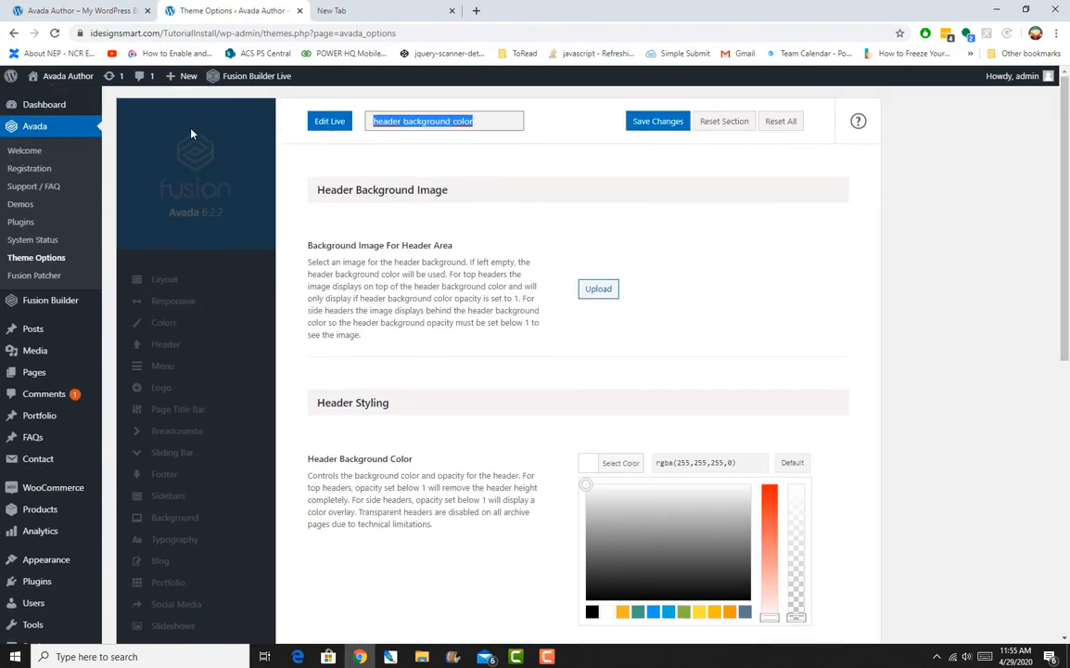
pyautogui.press('BackSpace')
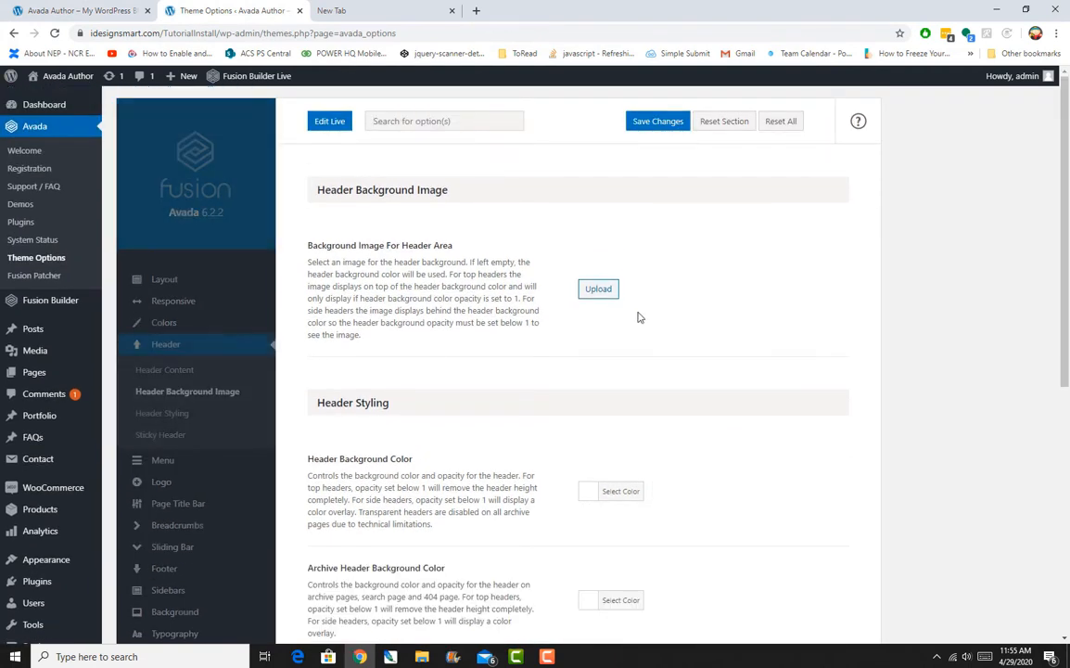
pyautogui.click(184, 422)
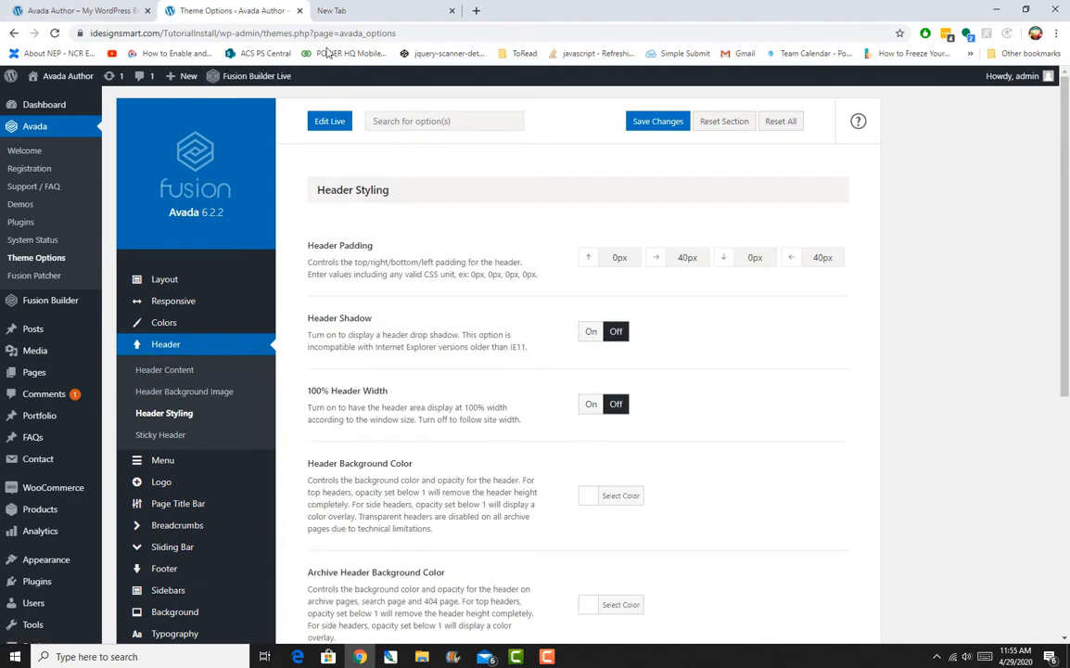
# Step: Check the live homepage header and read the Header Padding and Header Shadow descriptions in Header Styling
pyautogui.click(92, 15)
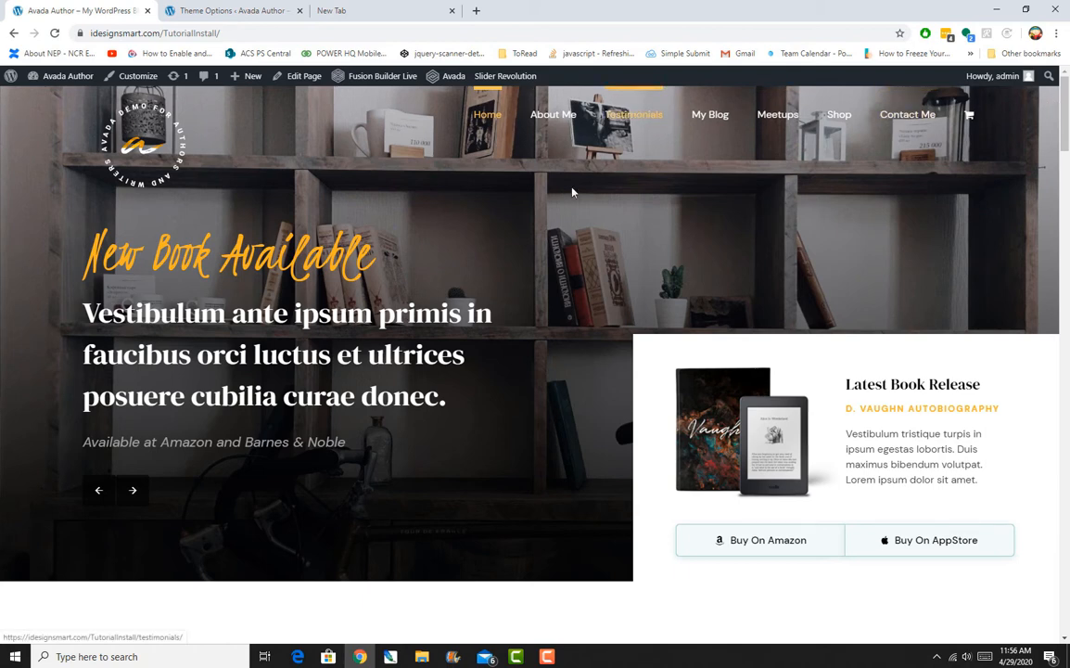
pyautogui.click(176, 10)
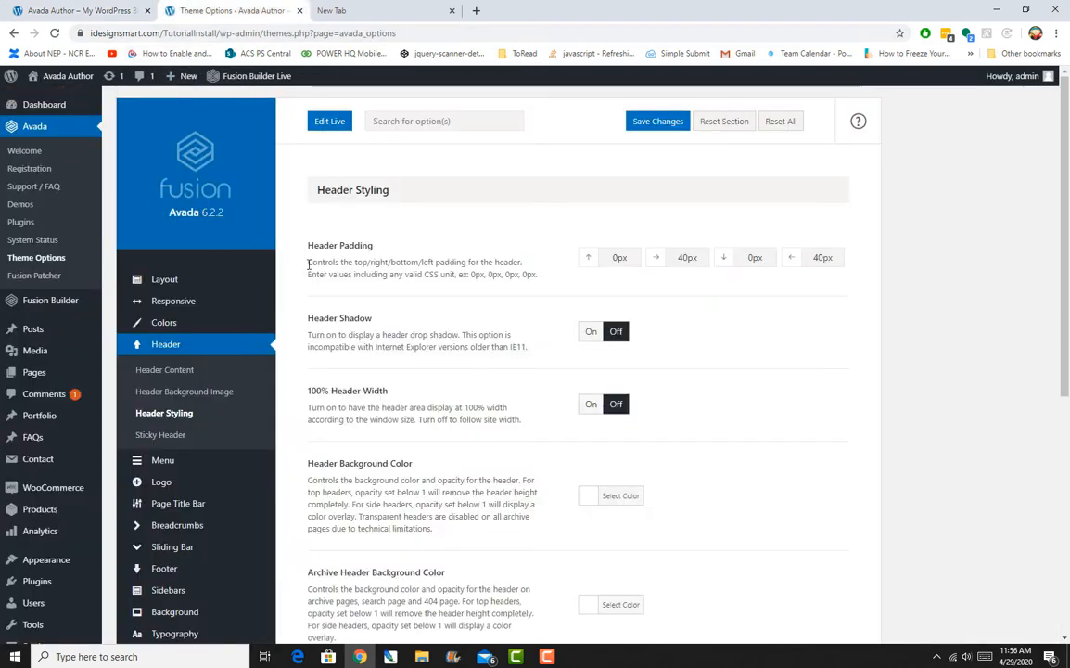
pyautogui.moveTo(306, 262); pyautogui.dragTo(553, 274)
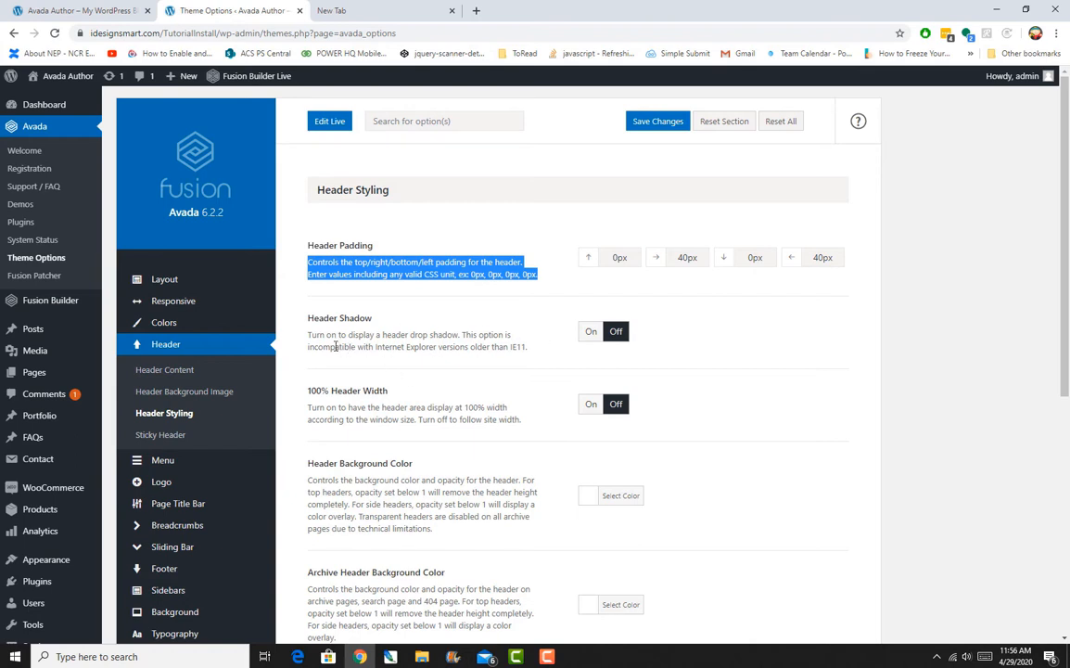
pyautogui.moveTo(339, 339); pyautogui.dragTo(347, 341)
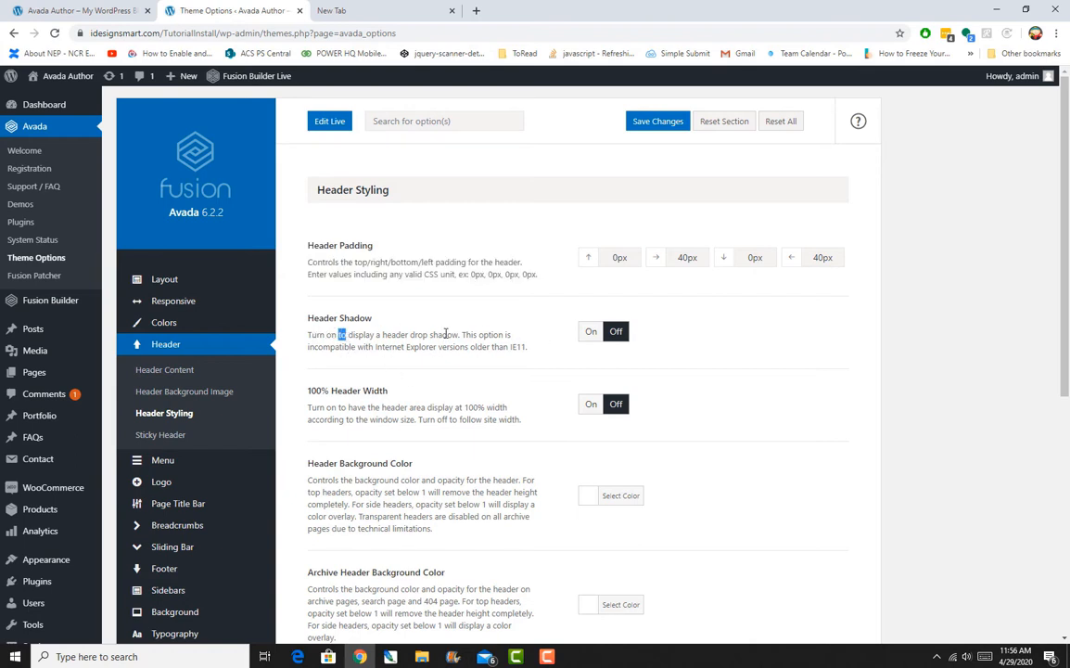
# Step: Turn on Header Shadow, save the theme options and reload the live homepage to check the header
pyautogui.click(591, 331)
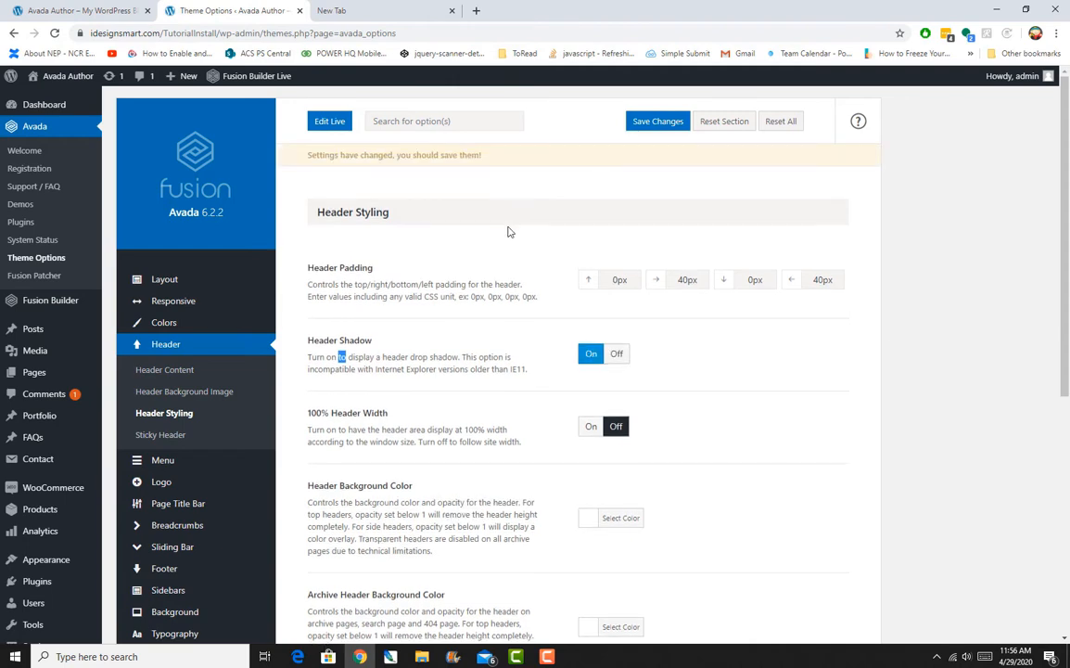
pyautogui.click(657, 122)
pyautogui.click(79, 10)
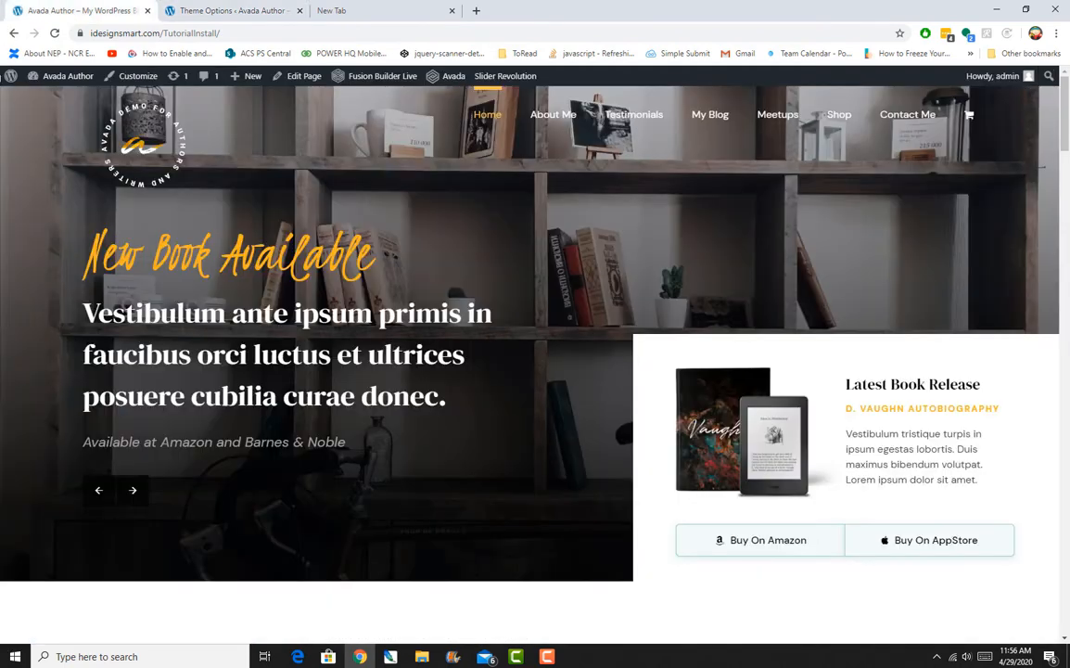
pyautogui.click(55, 33)
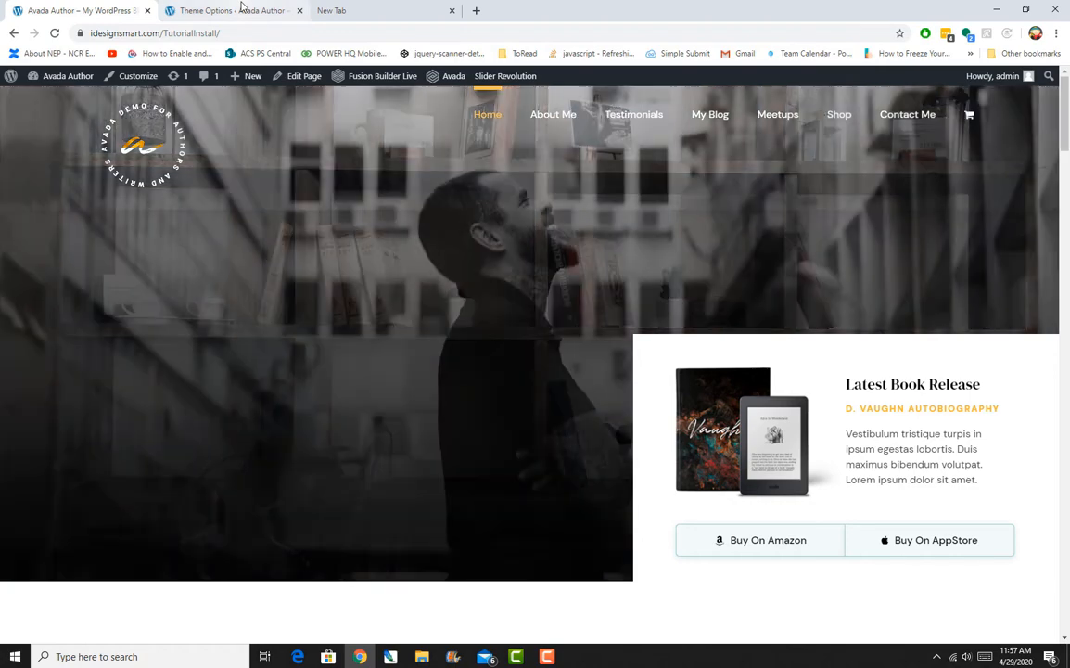
# Step: Go back to the theme options and turn Header Shadow off
pyautogui.click(220, 9)
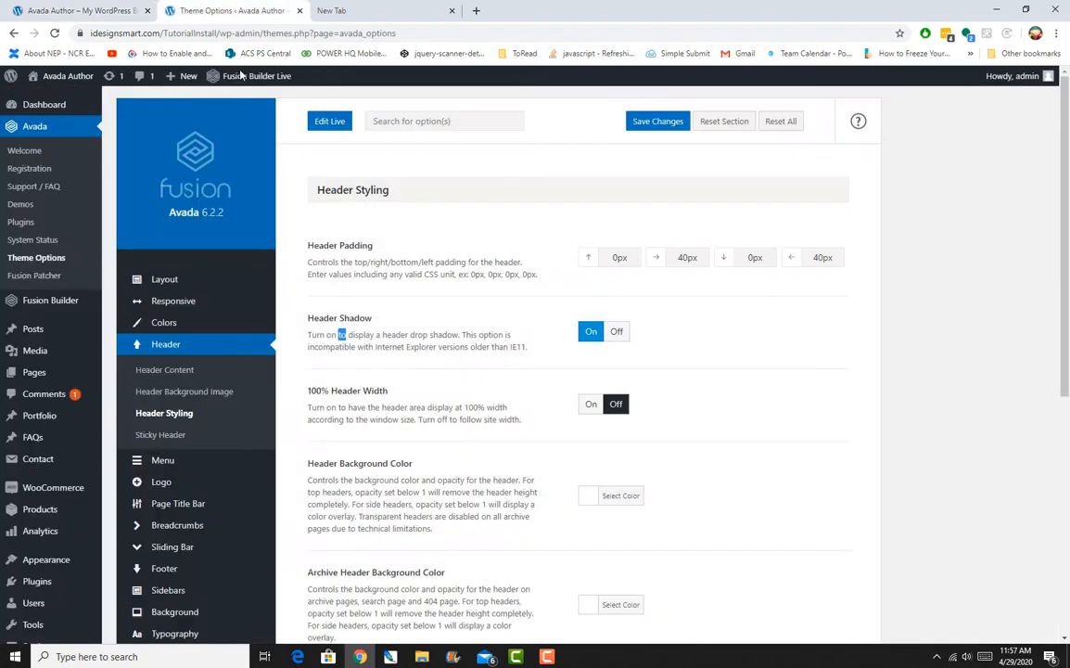
pyautogui.click(618, 332)
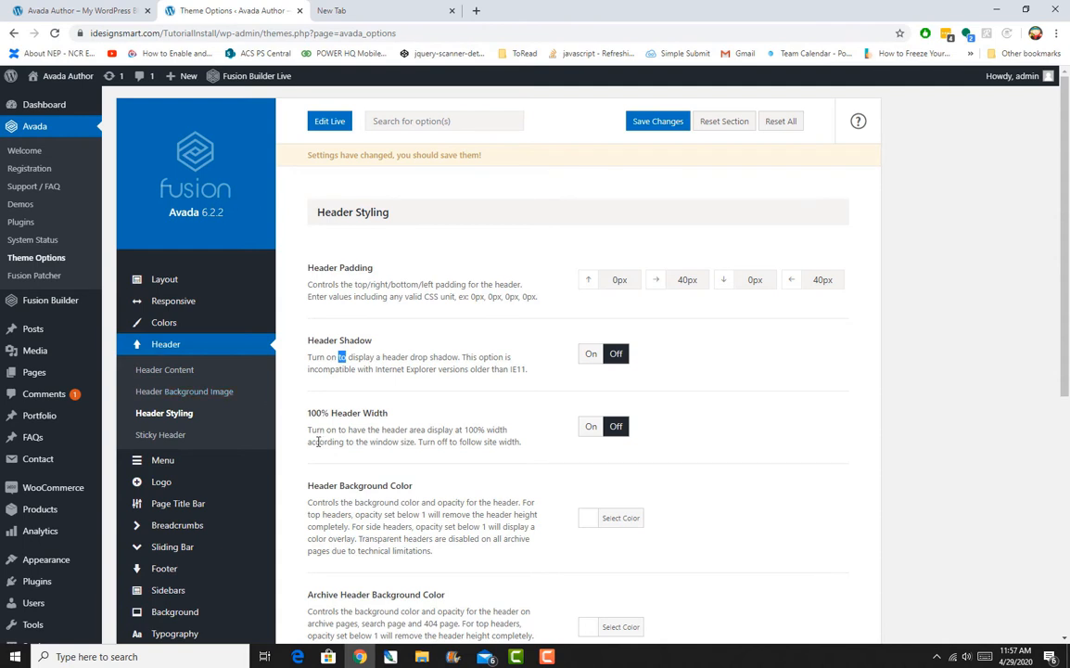
# Step: Read the 100% Header Width description and check the Site Width value in the Layout settings
pyautogui.moveTo(314, 442); pyautogui.dragTo(526, 448)
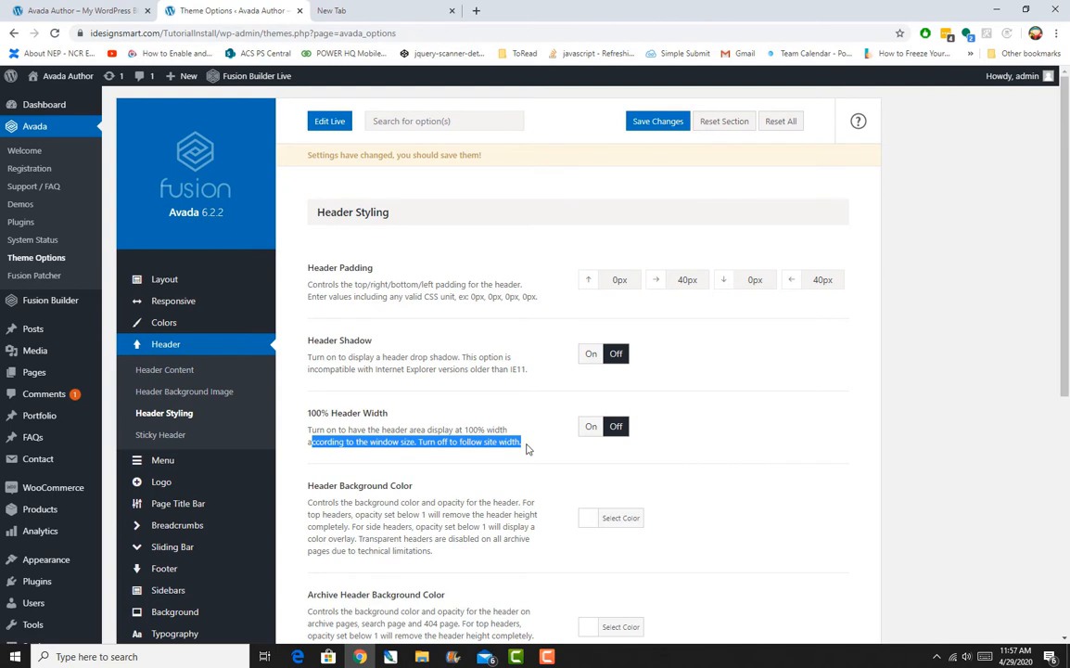
pyautogui.click(167, 279)
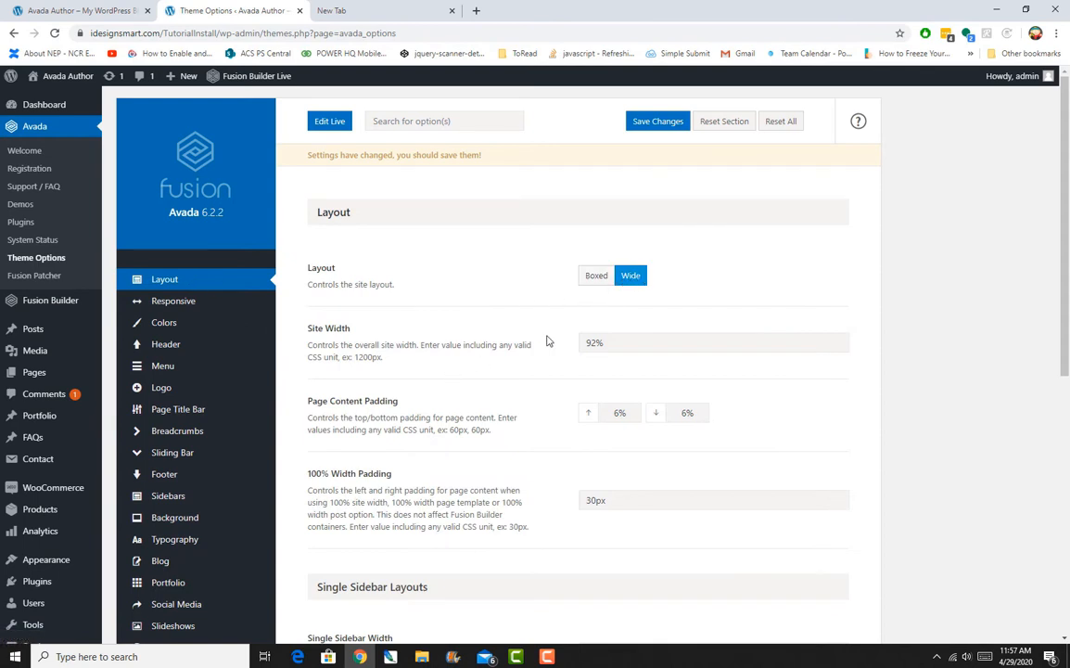
pyautogui.moveTo(608, 343); pyautogui.dragTo(552, 344)
# Step: Return to the Header Styling options and compare the 100% Header Width setting with the header on the live homepage
pyautogui.moveTo(188, 346)
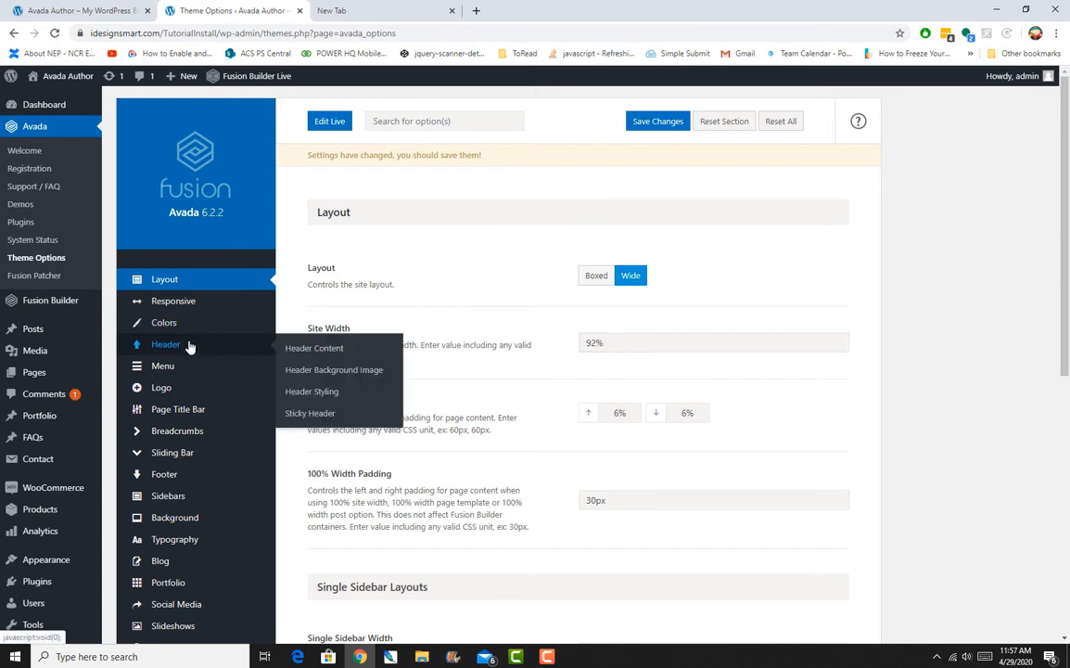
pyautogui.click(189, 345)
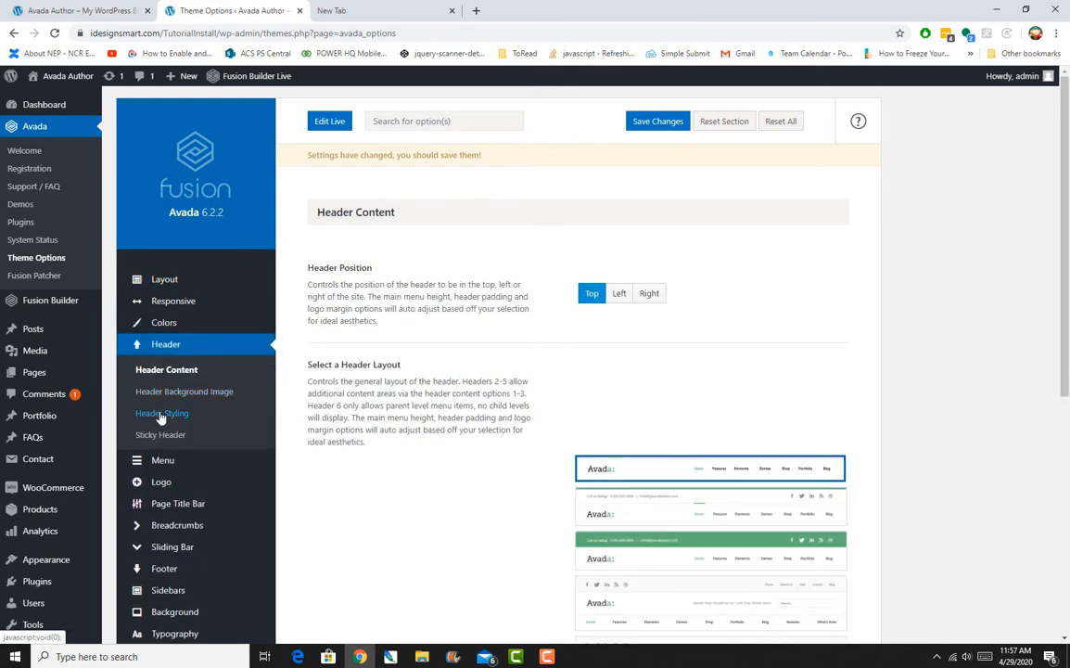
pyautogui.click(159, 415)
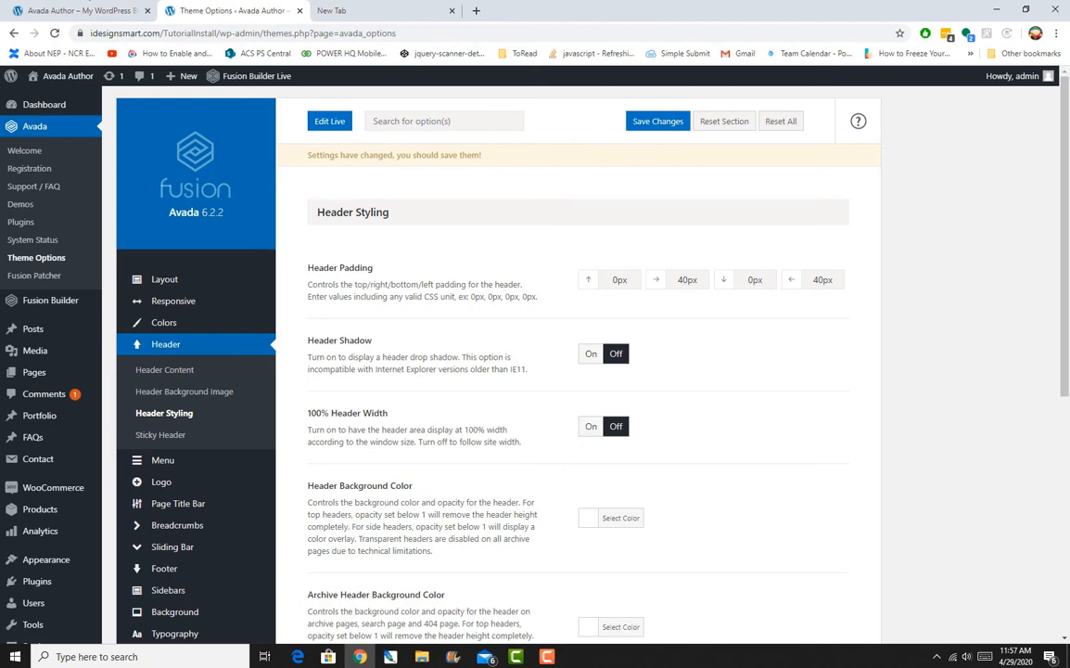
pyautogui.click(84, 10)
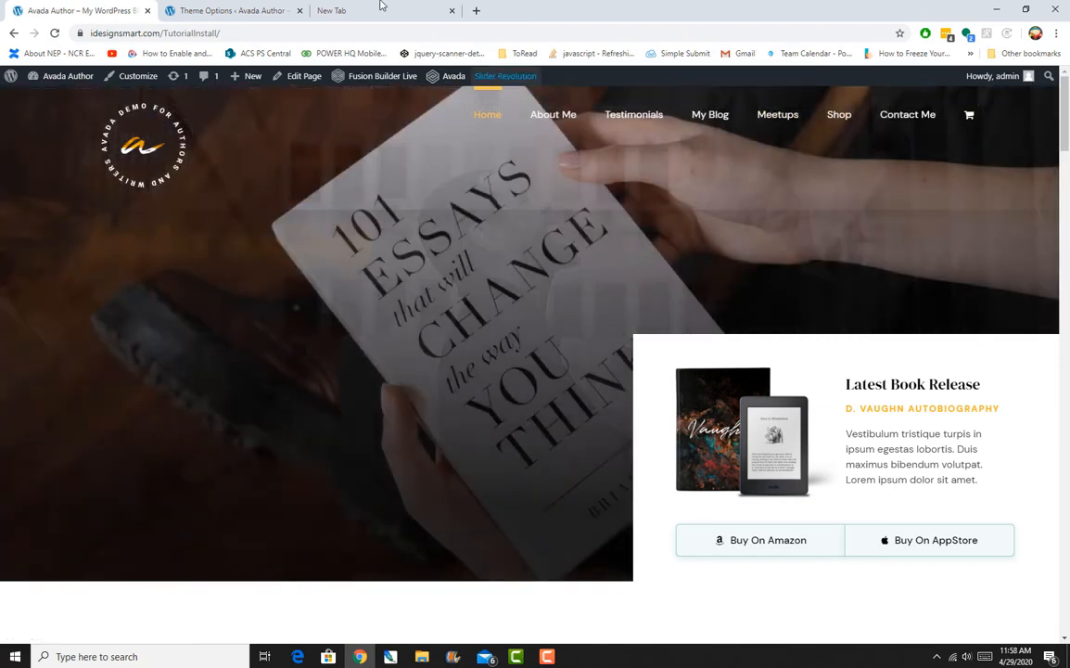
pyautogui.click(218, 10)
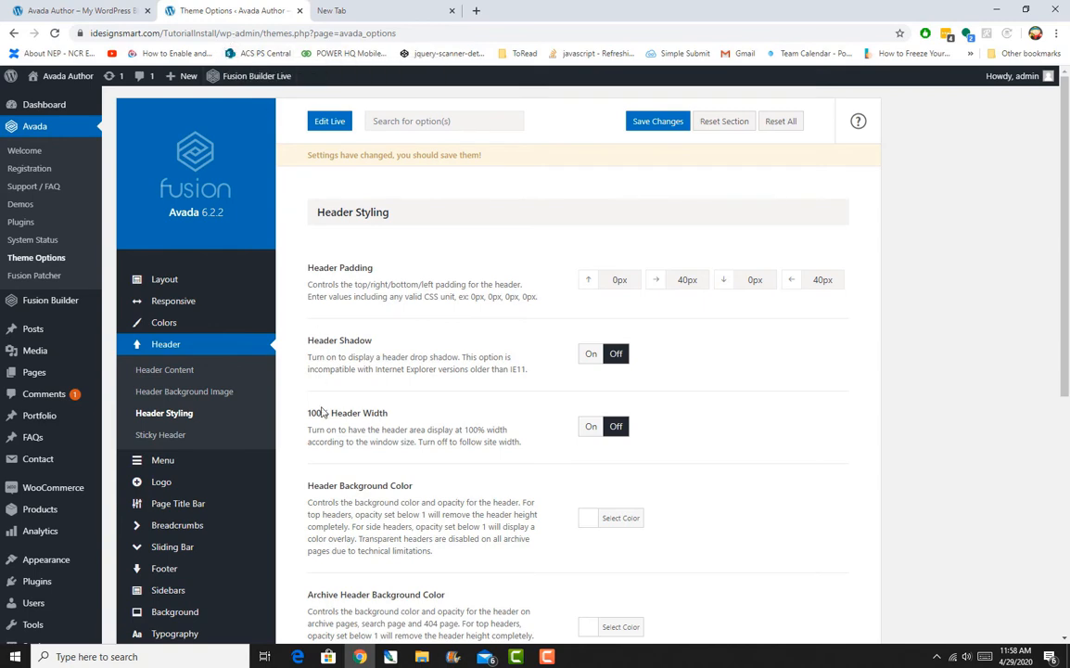
# Step: Open the Header Background Color picker to inspect its opacity, and compare it with the live homepage header
pyautogui.click(589, 526)
pyautogui.scroll(-3, 795, 549)
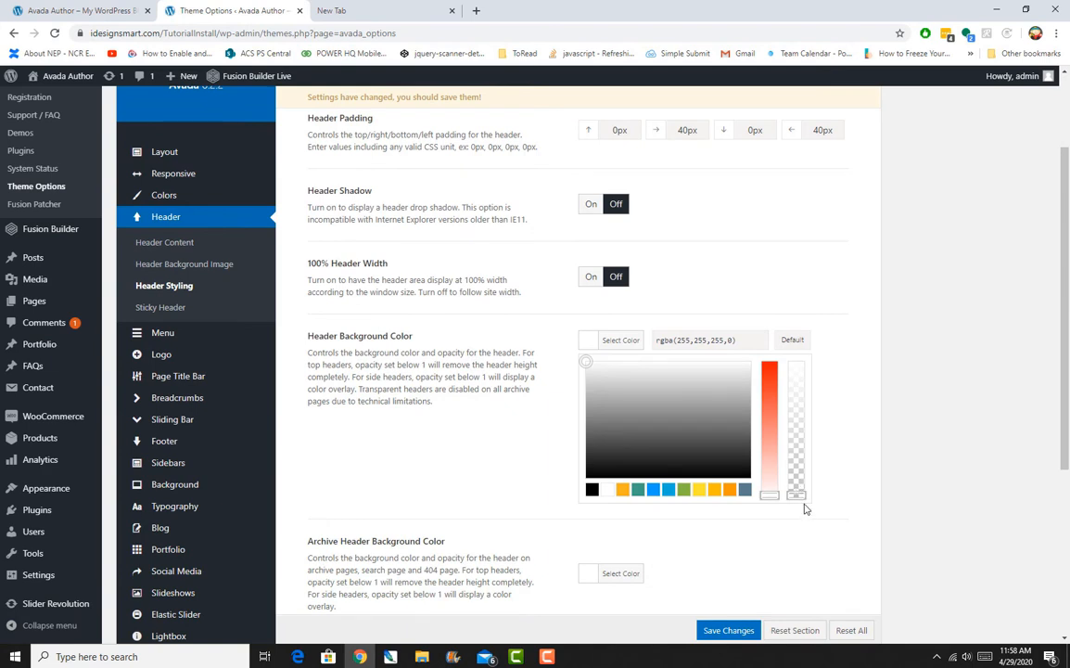
pyautogui.click(44, 7)
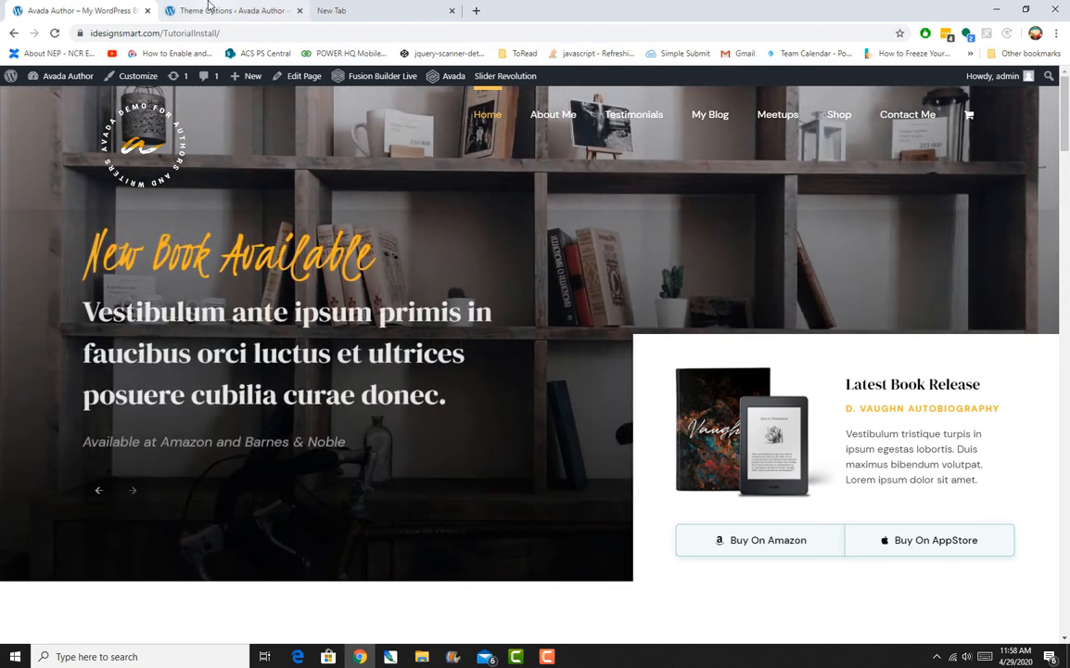
pyautogui.click(232, 10)
# Step: Read which pages the Archive Header Background Color applies to and open its color picker
pyautogui.scroll(-2, 566, 440)
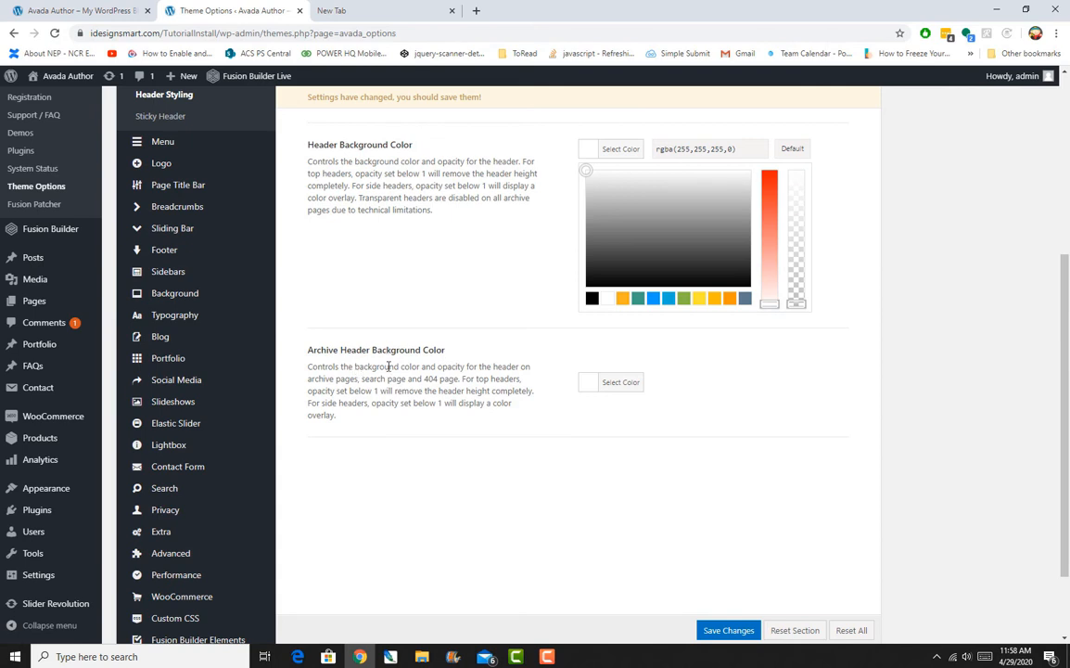
pyautogui.moveTo(461, 379); pyautogui.dragTo(312, 381)
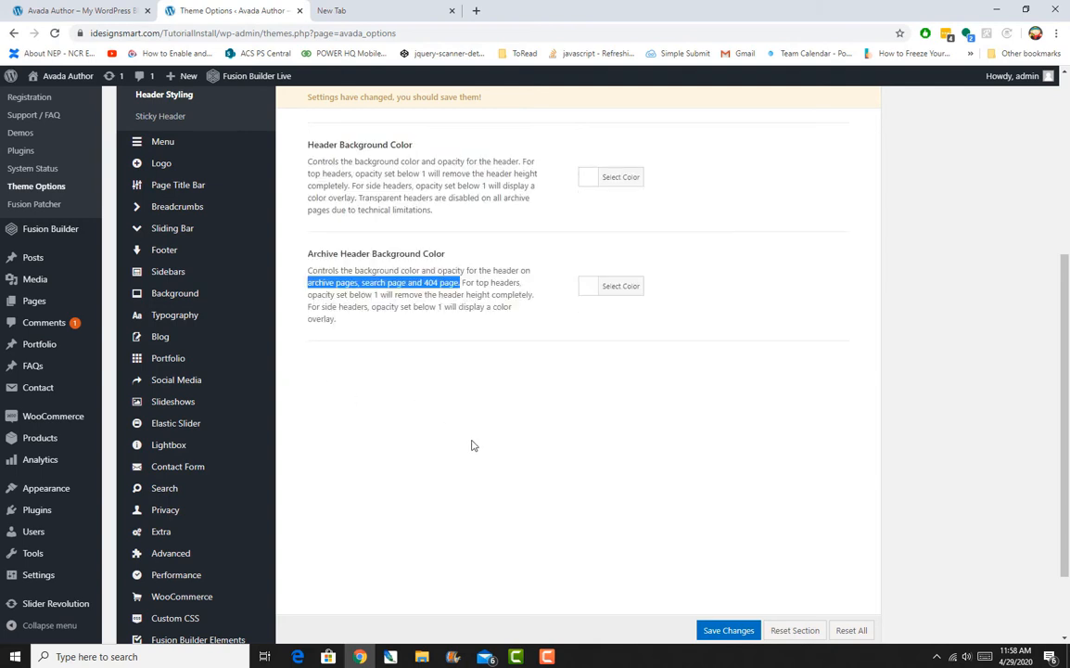
pyautogui.scroll(2, 472, 447)
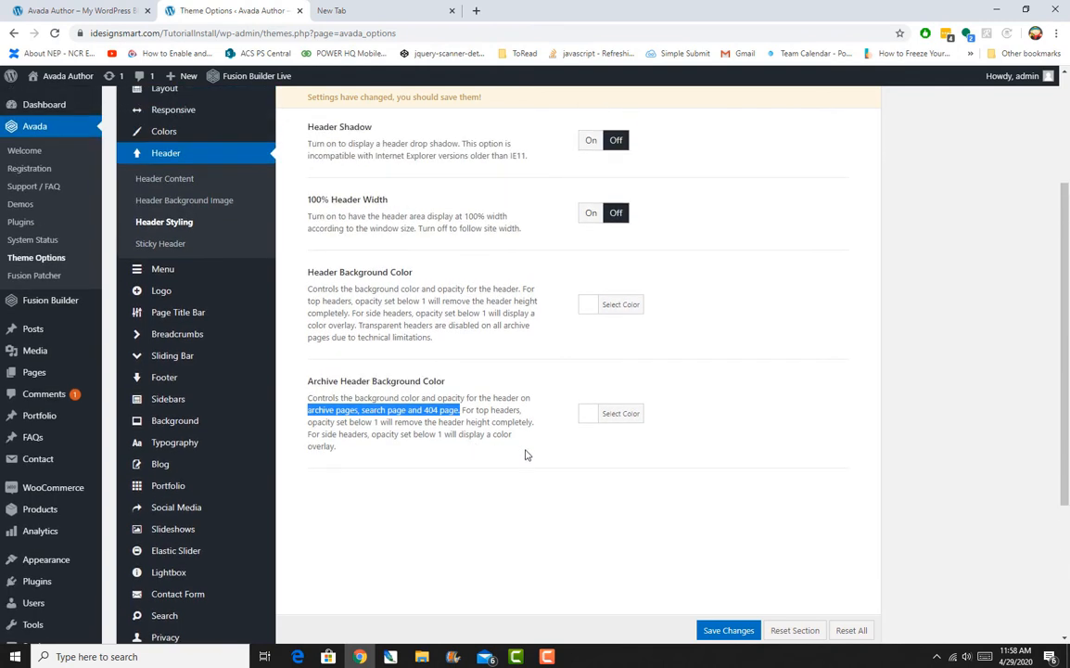
pyautogui.click(616, 412)
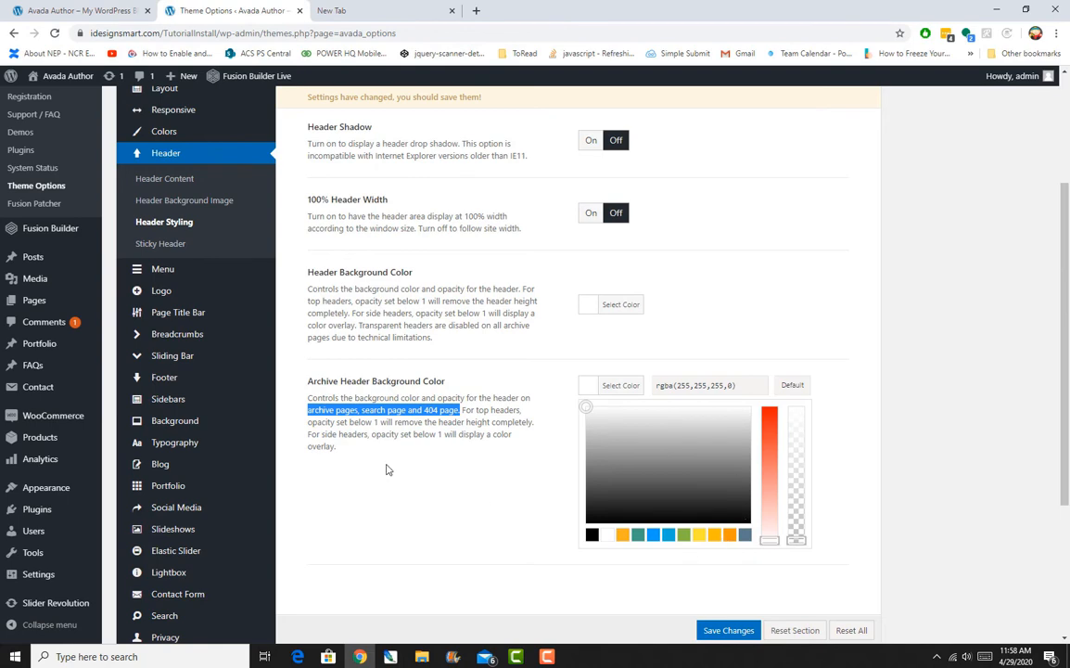
# Step: Open the Sticky Header options and examine how the live homepage header behaves while scrolling
pyautogui.scroll(3, 388, 469)
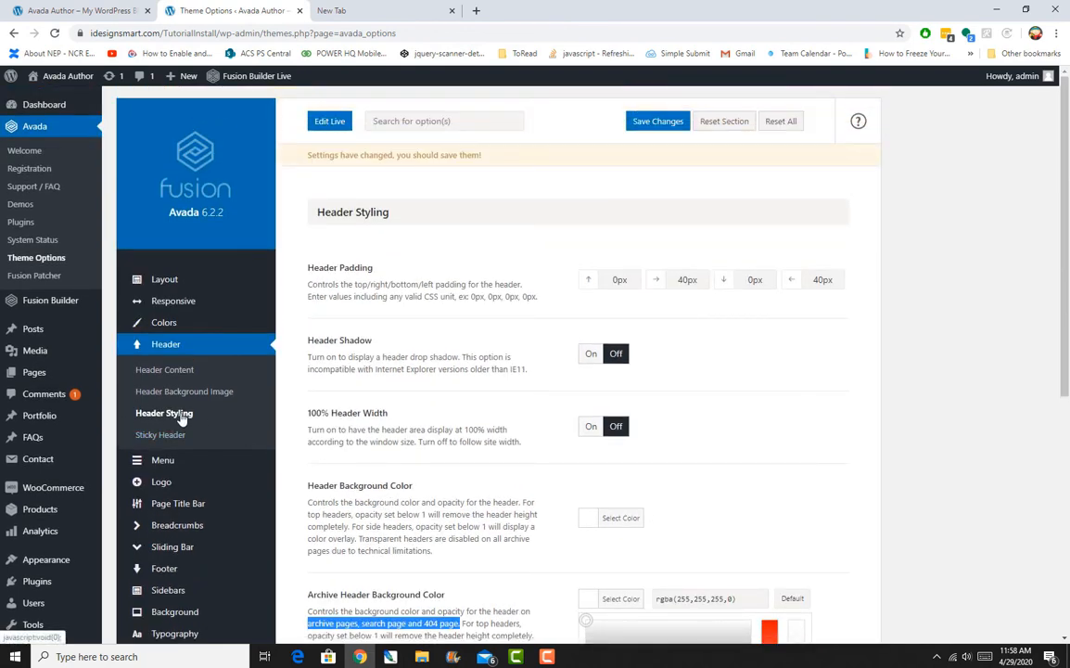
pyautogui.click(161, 434)
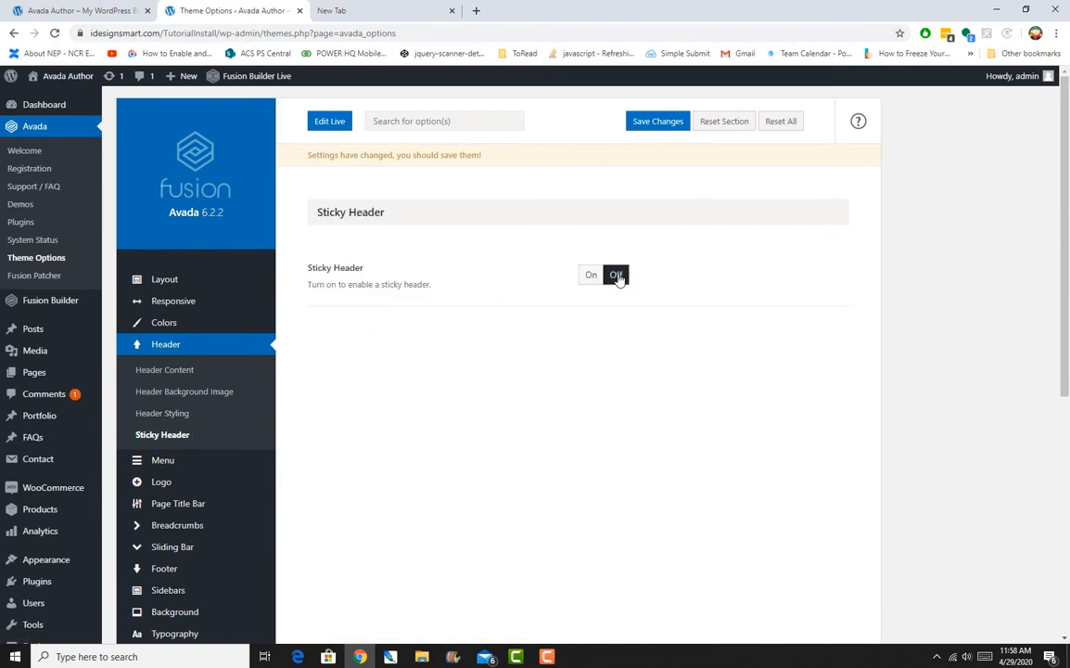
pyautogui.click(81, 9)
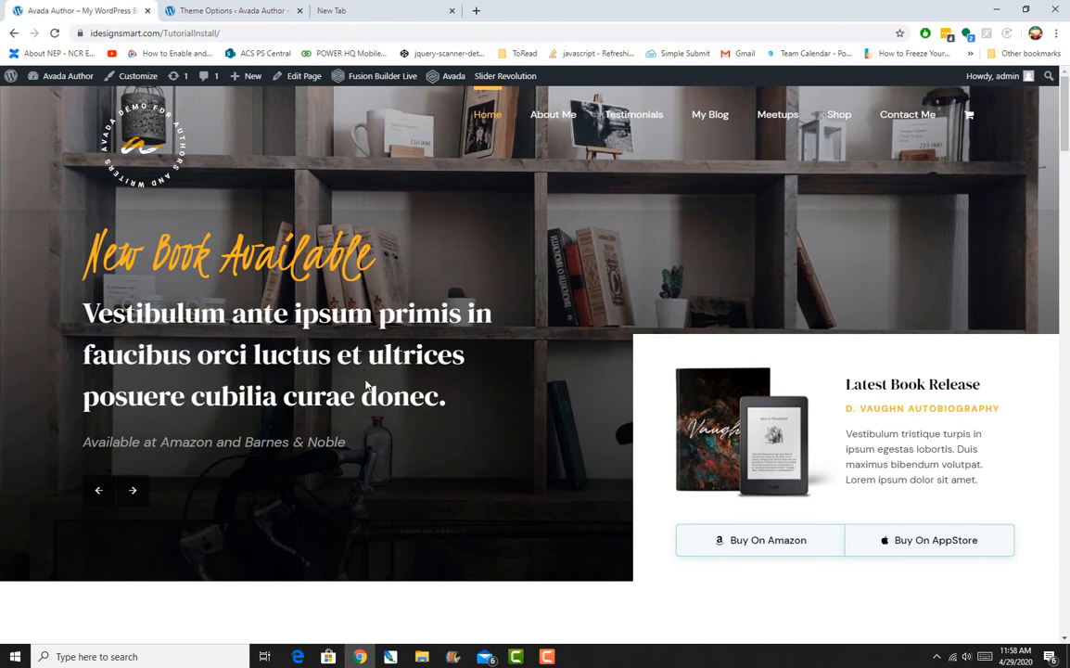
pyautogui.scroll(-4, 420, 399)
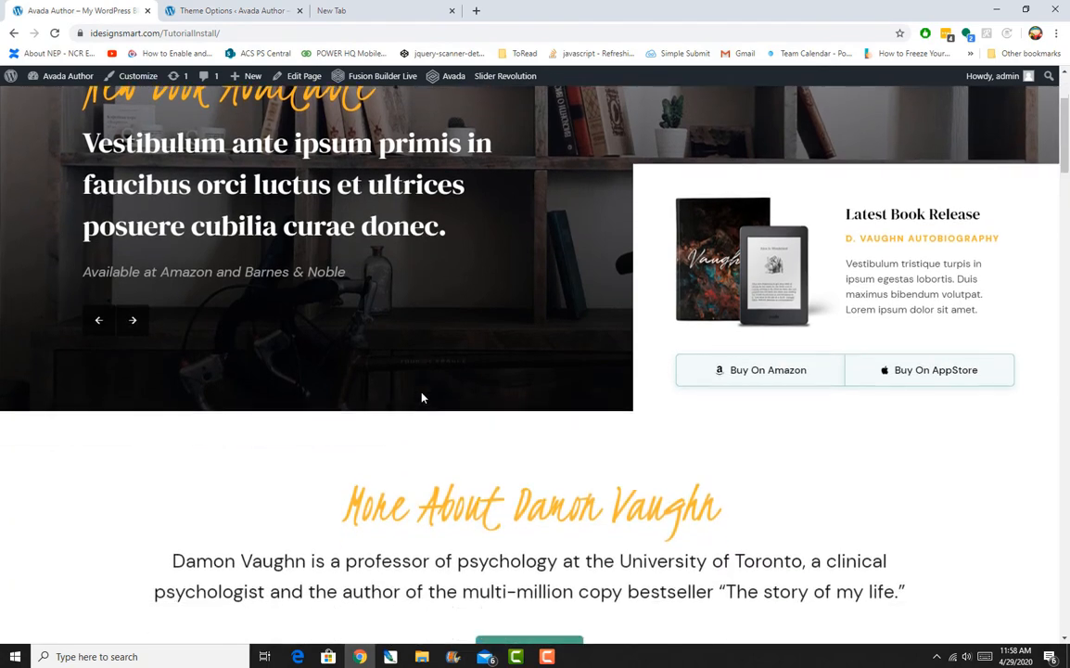
pyautogui.scroll(-6, 420, 399)
pyautogui.scroll(6, 160, 273)
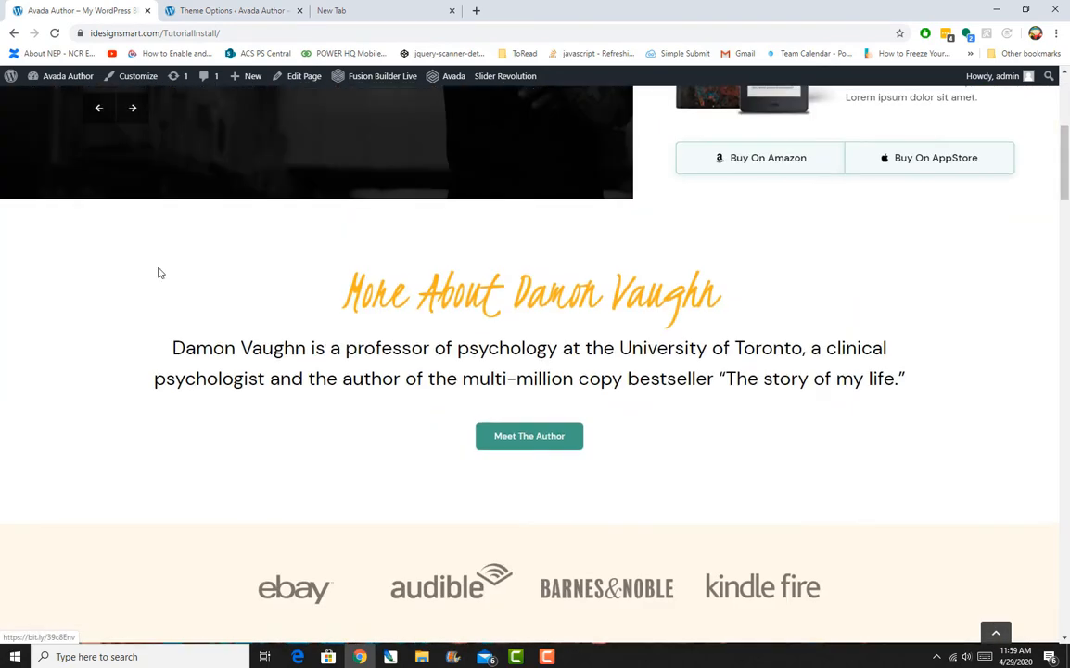
pyautogui.scroll(-4, 786, 290)
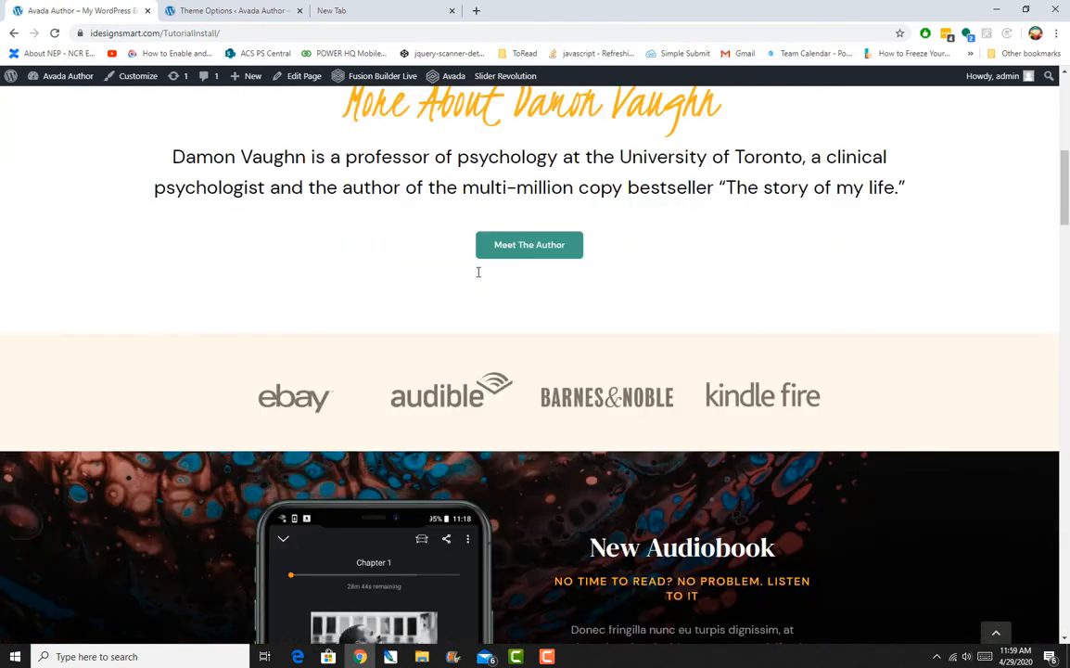
pyautogui.scroll(5, 487, 228)
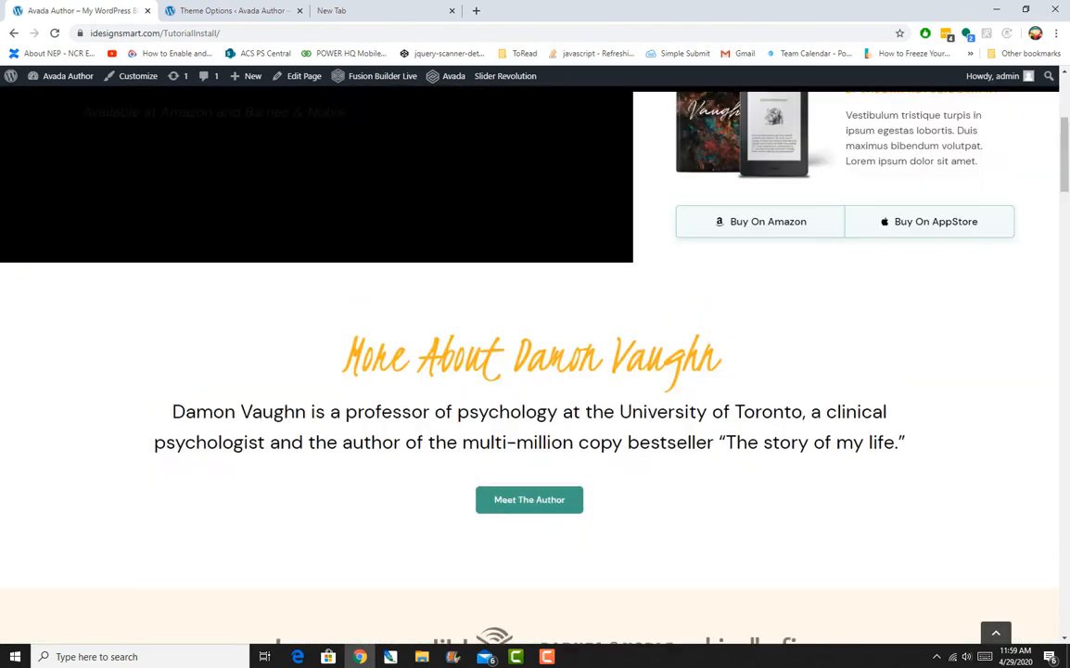
# Step: Turn on Sticky Header in the theme options, look over its additional settings and save the changes
pyautogui.click(237, 11)
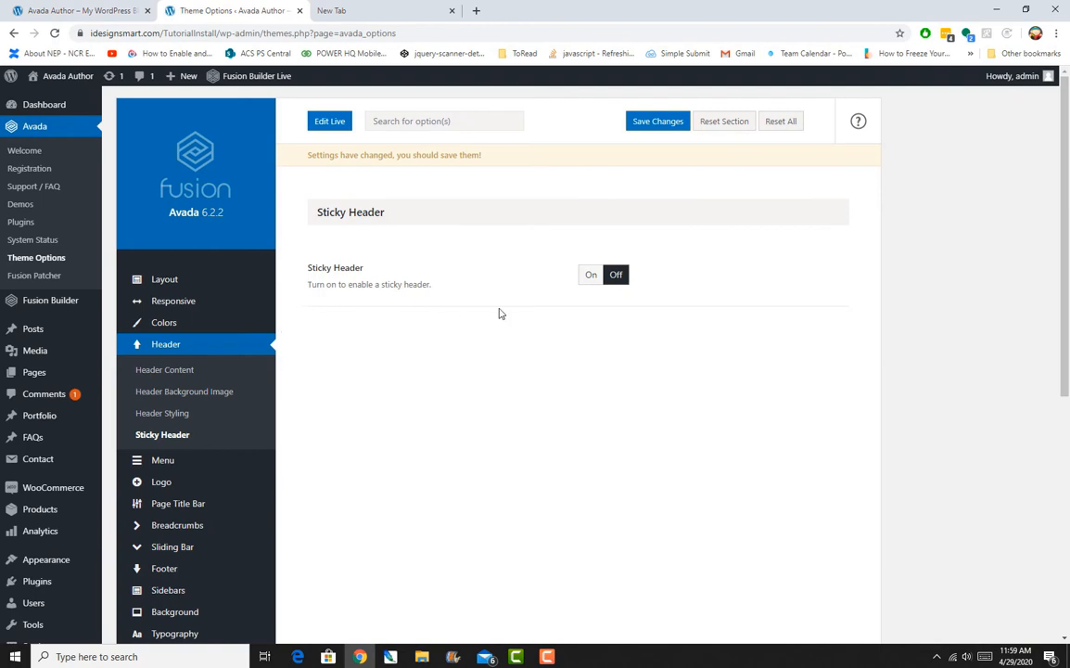
pyautogui.click(591, 275)
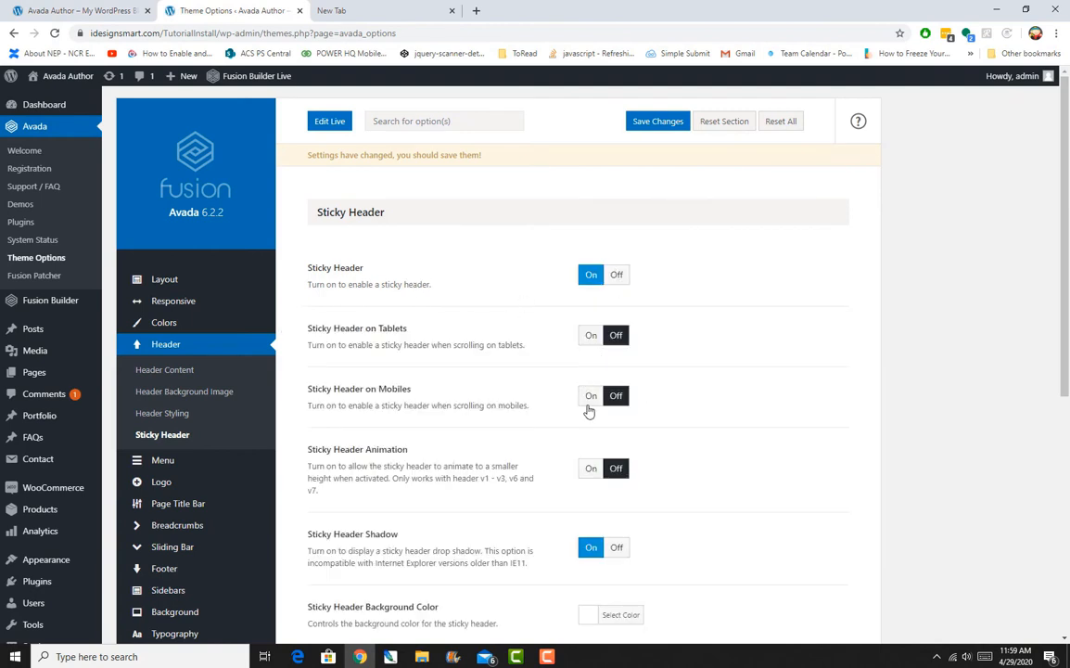
pyautogui.scroll(-2, 591, 416)
pyautogui.scroll(2, 591, 416)
pyautogui.click(657, 121)
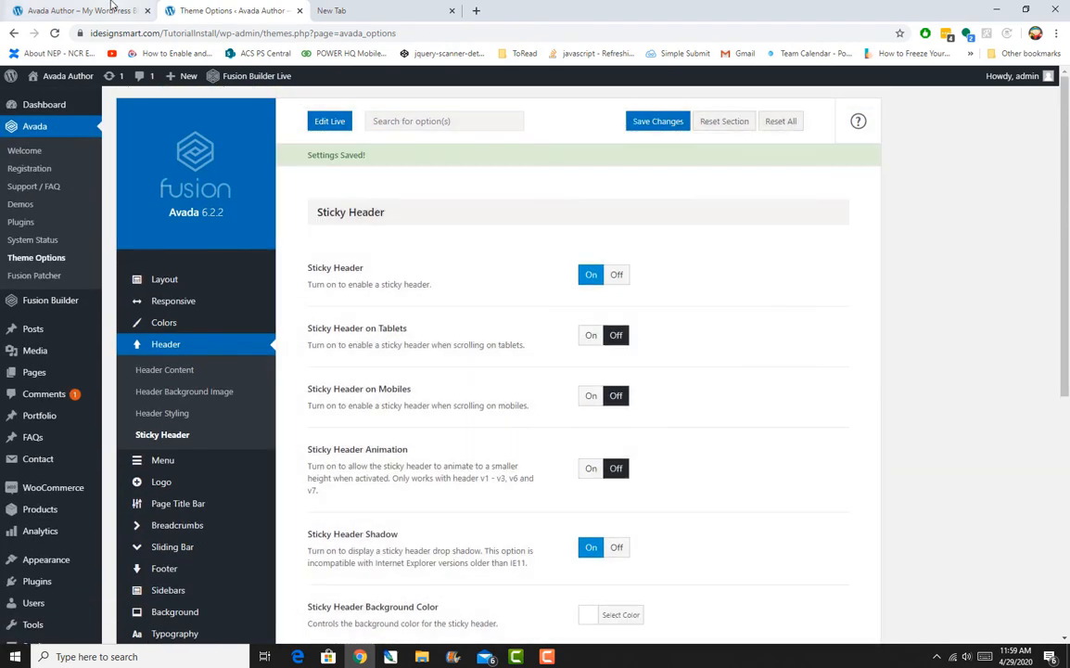
# Step: Check the header's scroll behavior on the live homepage and reload the page to load the saved settings
pyautogui.click(112, 9)
pyautogui.scroll(4, 392, 250)
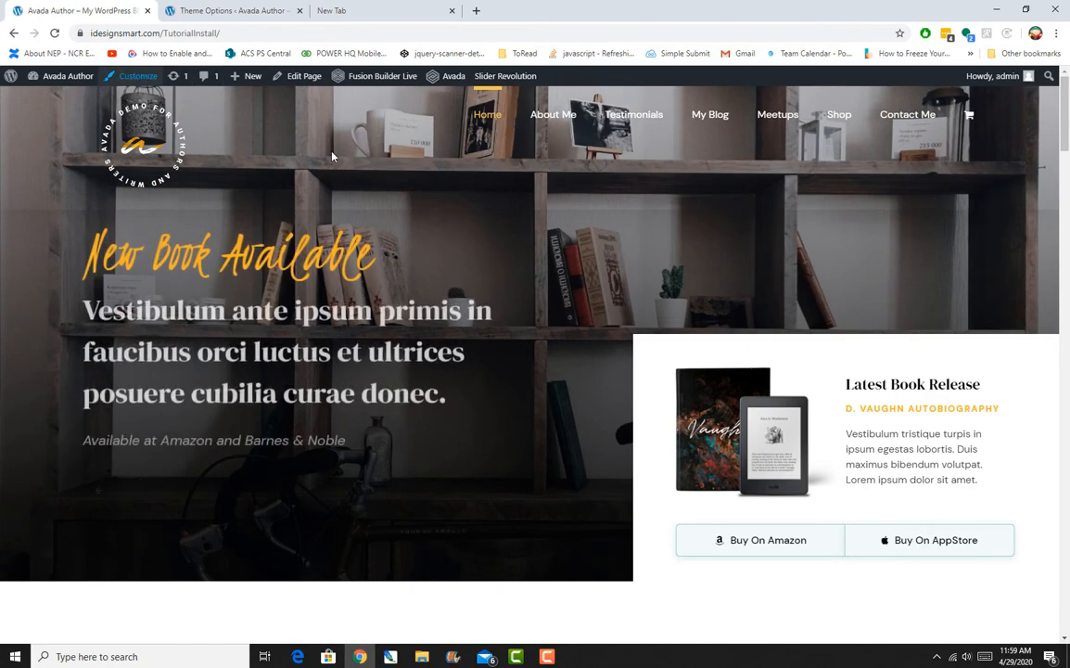
pyautogui.scroll(-3, 383, 195)
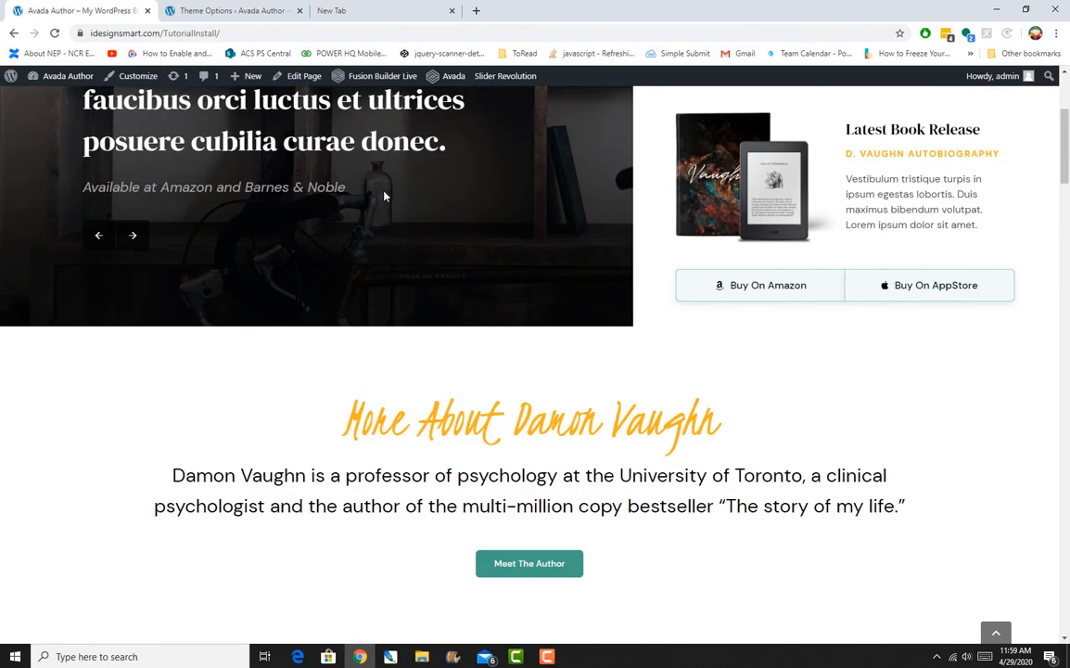
pyautogui.scroll(3, 384, 196)
pyautogui.press('F5')
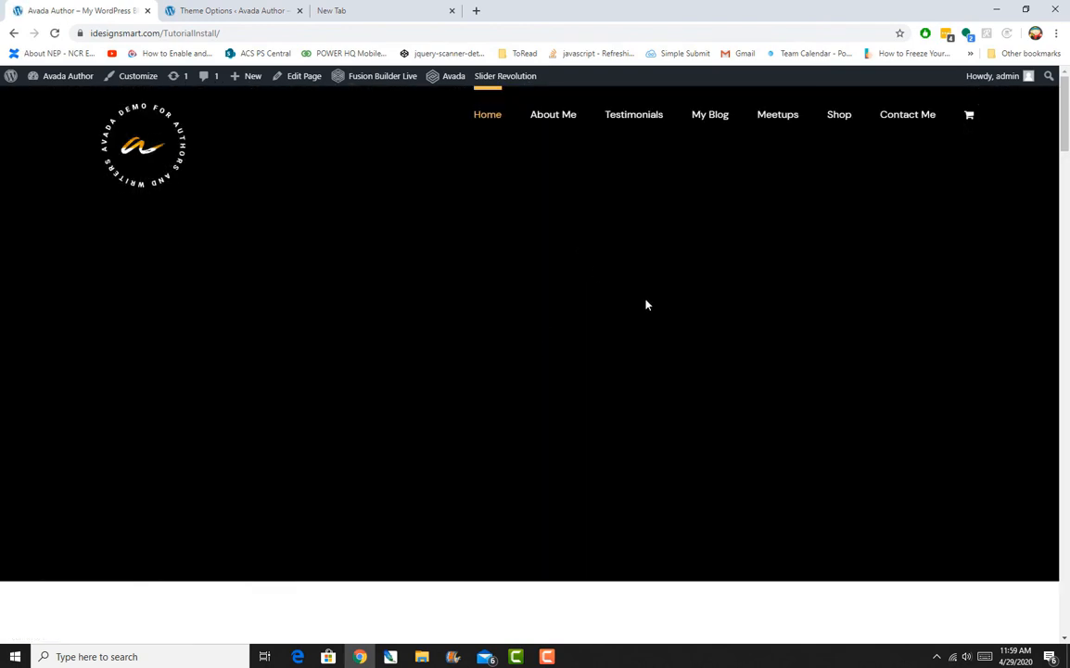
# Step: Examine the sticky header's background and menu text against the different sections down the live homepage
pyautogui.scroll(-10, 643, 303)
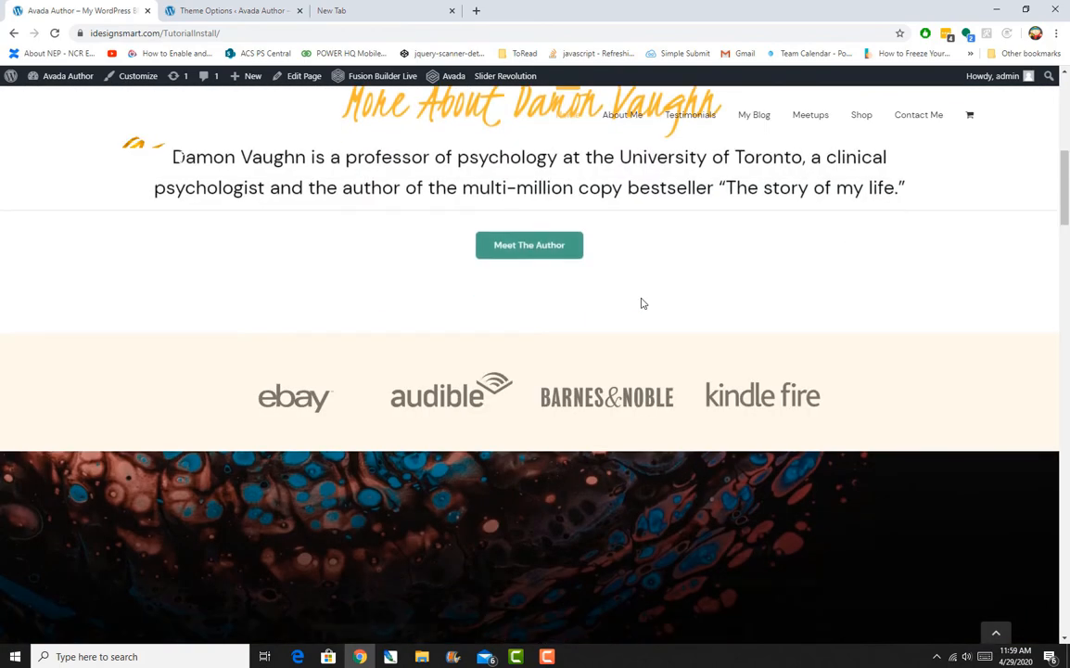
pyautogui.scroll(-4, 641, 304)
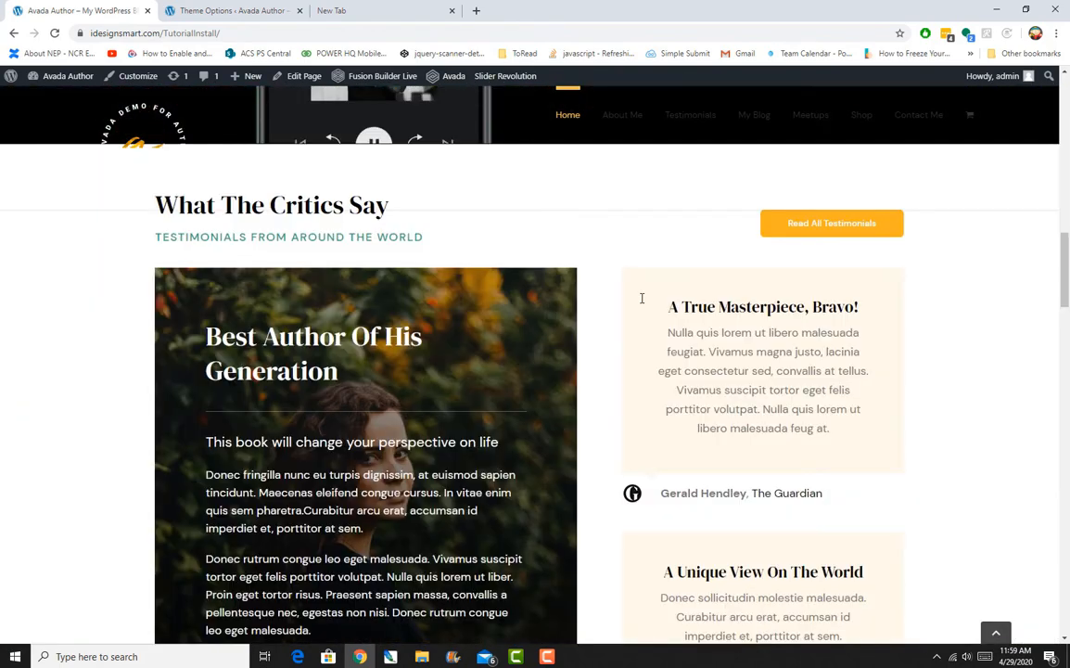
pyautogui.scroll(-8, 641, 300)
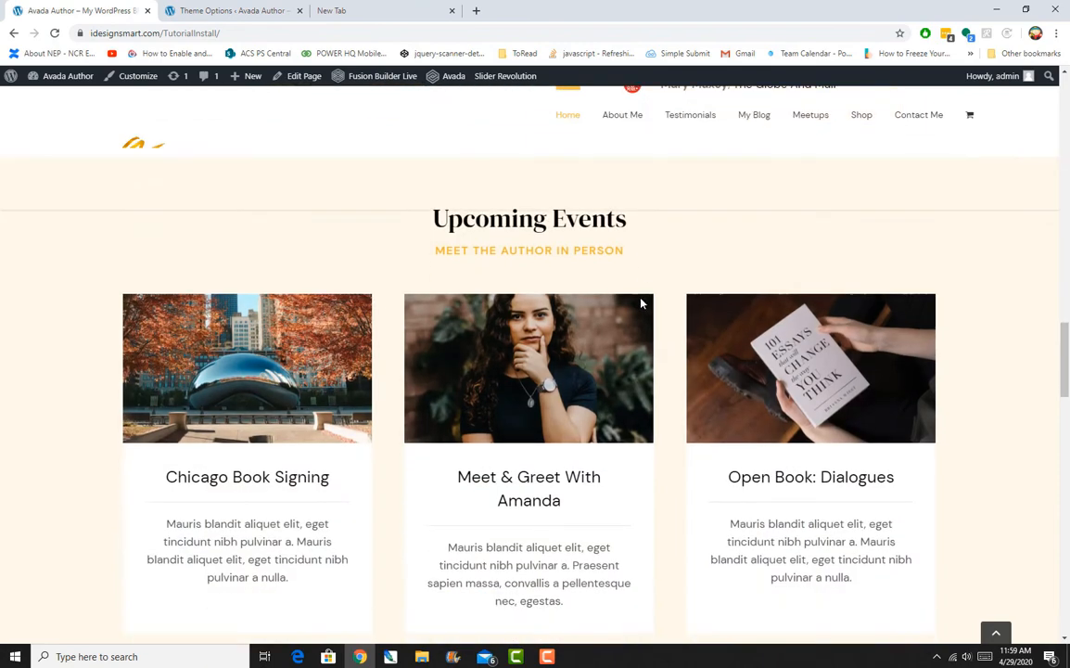
pyautogui.scroll(-8, 641, 303)
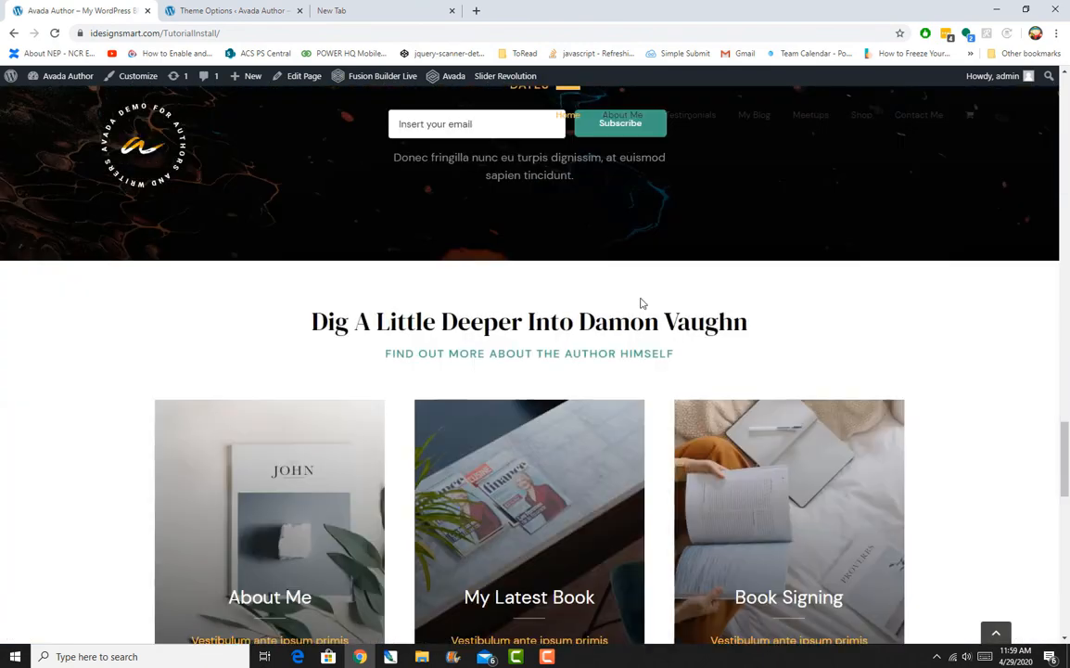
pyautogui.scroll(-3, 641, 304)
pyautogui.scroll(2, 641, 304)
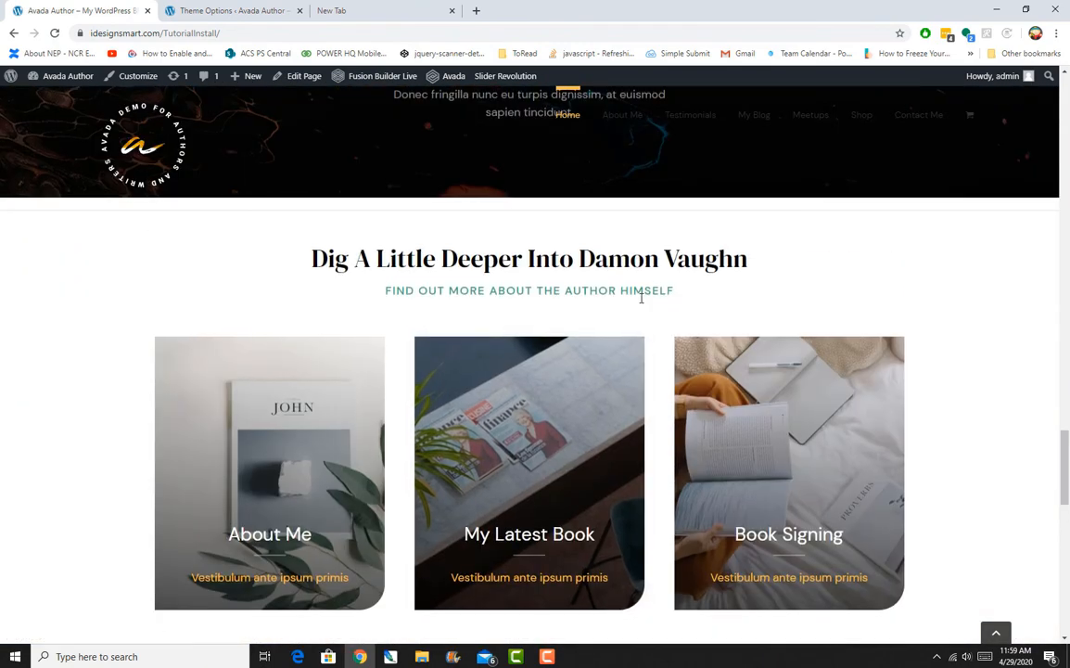
pyautogui.scroll(2, 641, 299)
pyautogui.scroll(2, 640, 303)
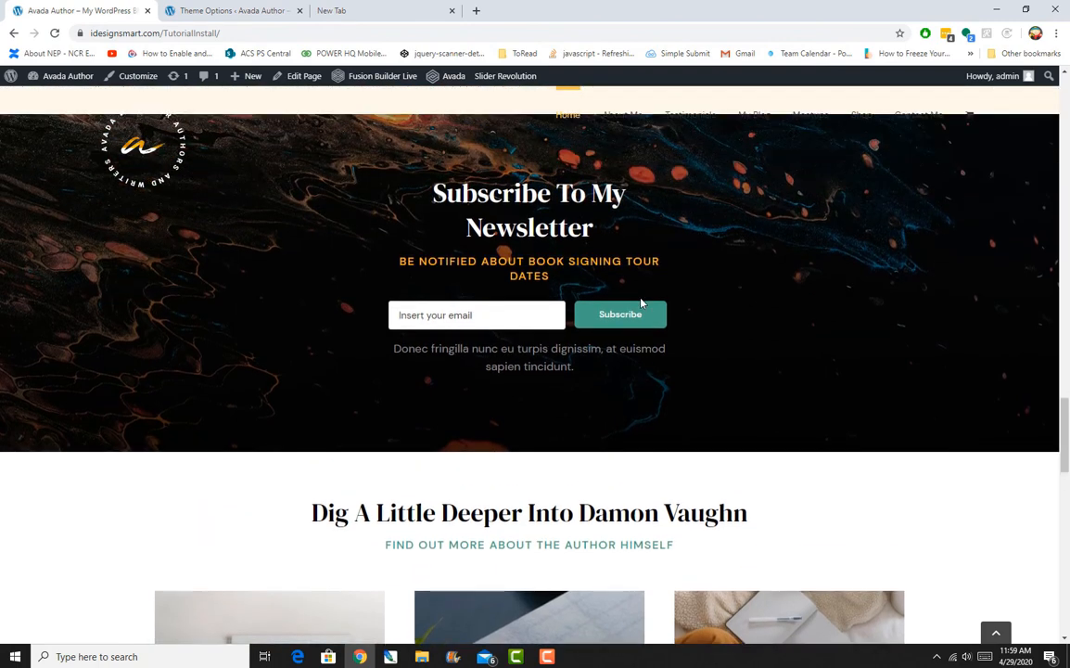
pyautogui.scroll(-1, 641, 303)
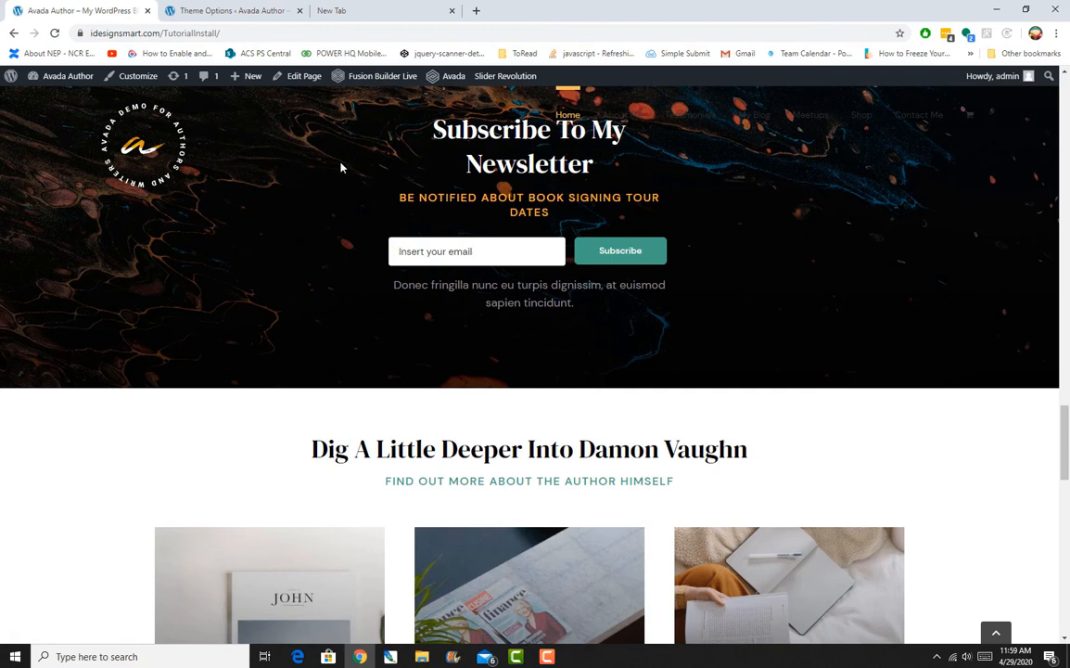
# Step: Set the Sticky Header Background Color in the theme options to near-opaque black, rgba(0,0,0,0.98)
pyautogui.click(232, 11)
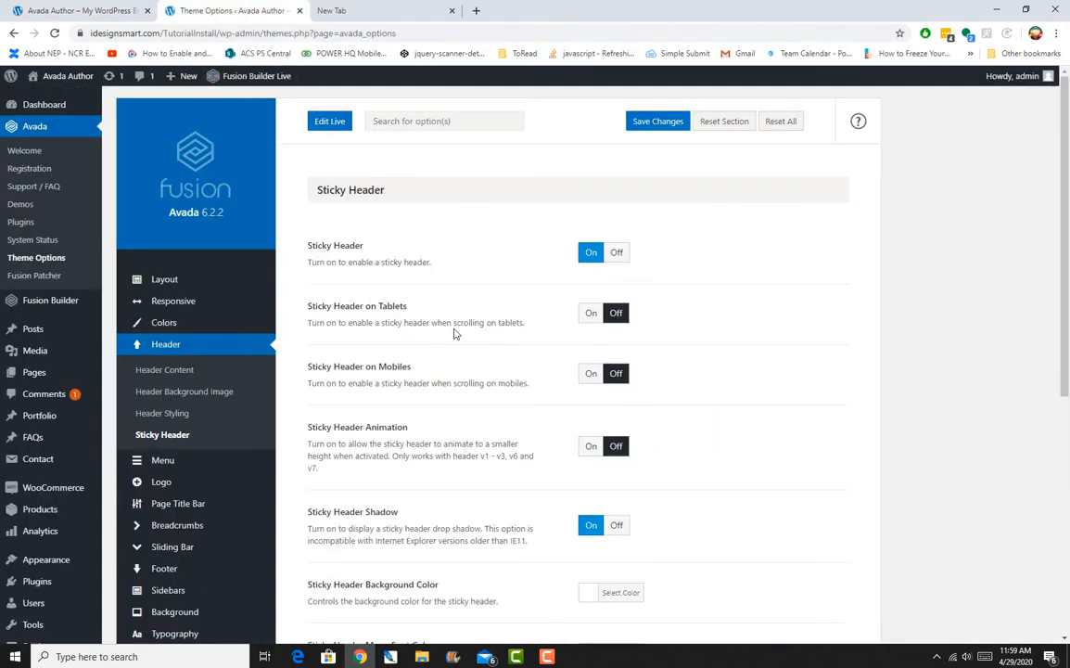
pyautogui.scroll(-1, 454, 334)
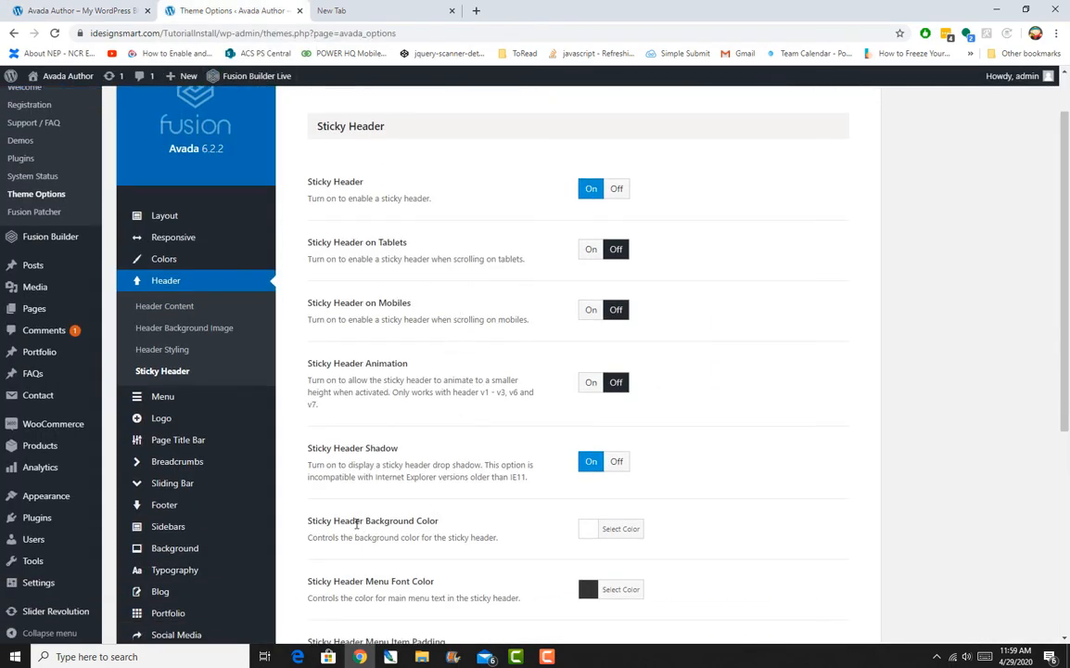
pyautogui.click(586, 529)
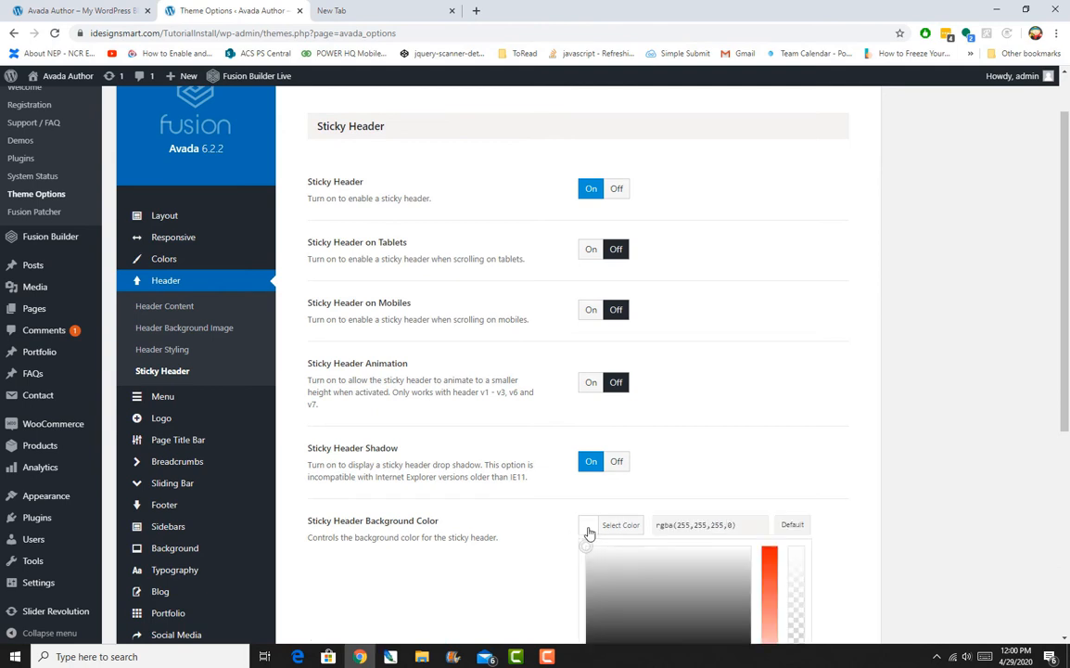
pyautogui.scroll(-4, 589, 449)
pyautogui.moveTo(591, 355); pyautogui.dragTo(591, 425)
pyautogui.moveTo(796, 426); pyautogui.dragTo(794, 293)
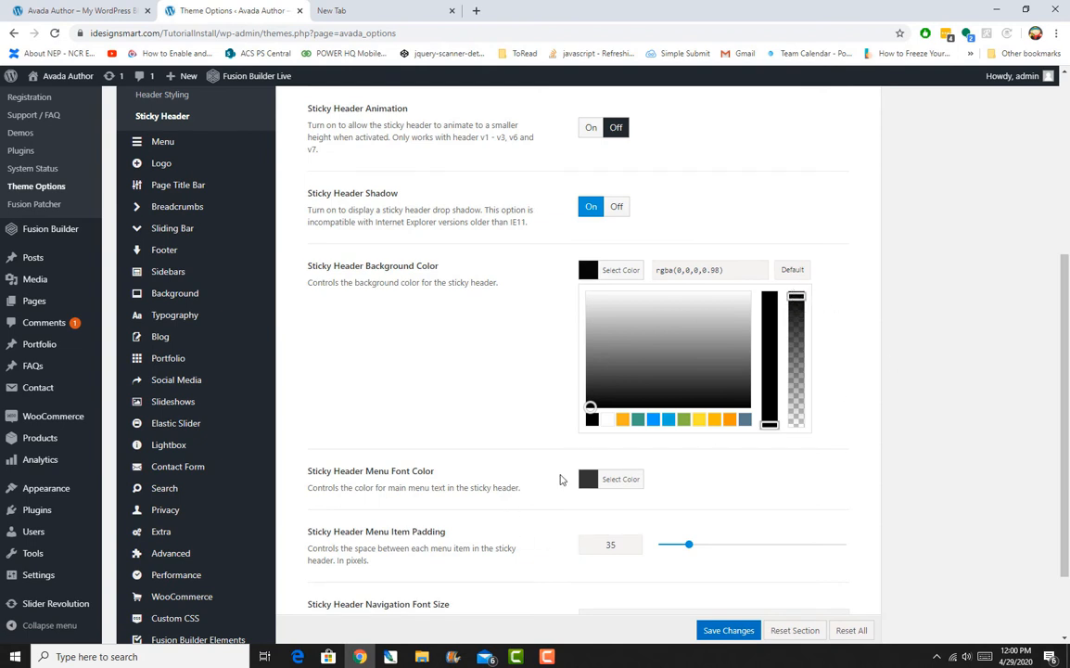
# Step: Set the Sticky Header Menu Font Color to white and save the theme options
pyautogui.click(590, 479)
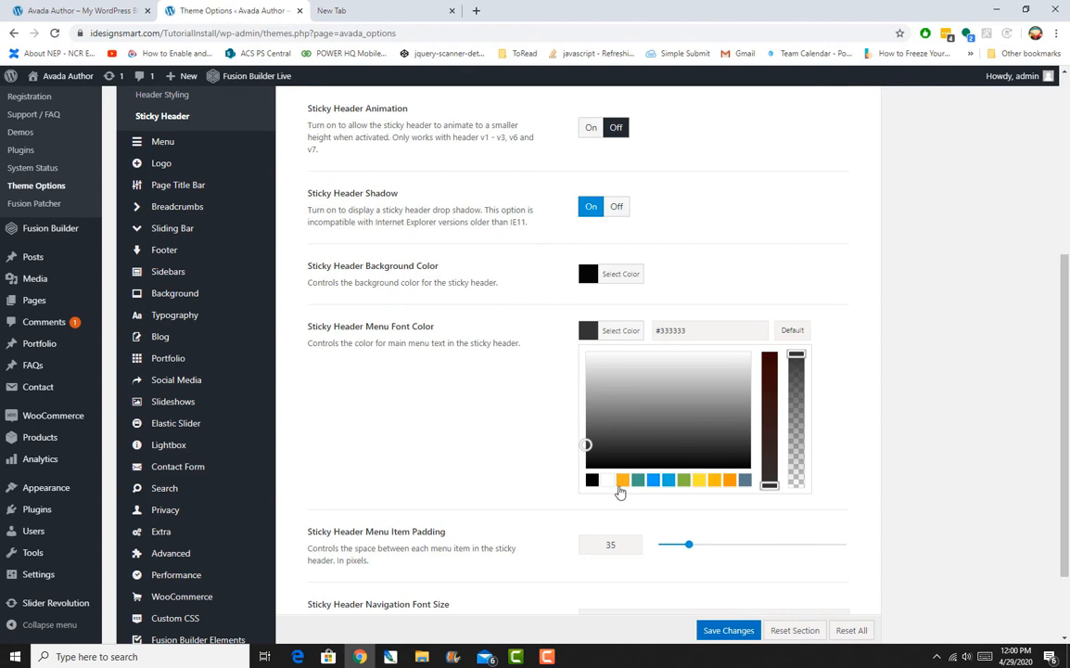
pyautogui.click(606, 480)
pyautogui.click(869, 466)
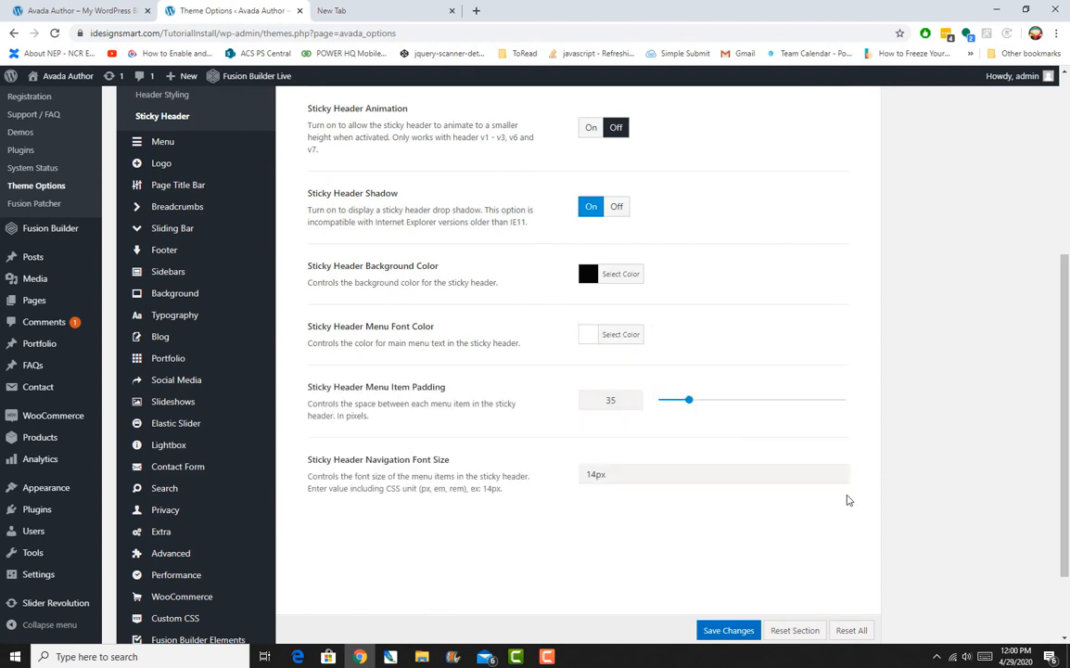
pyautogui.click(719, 633)
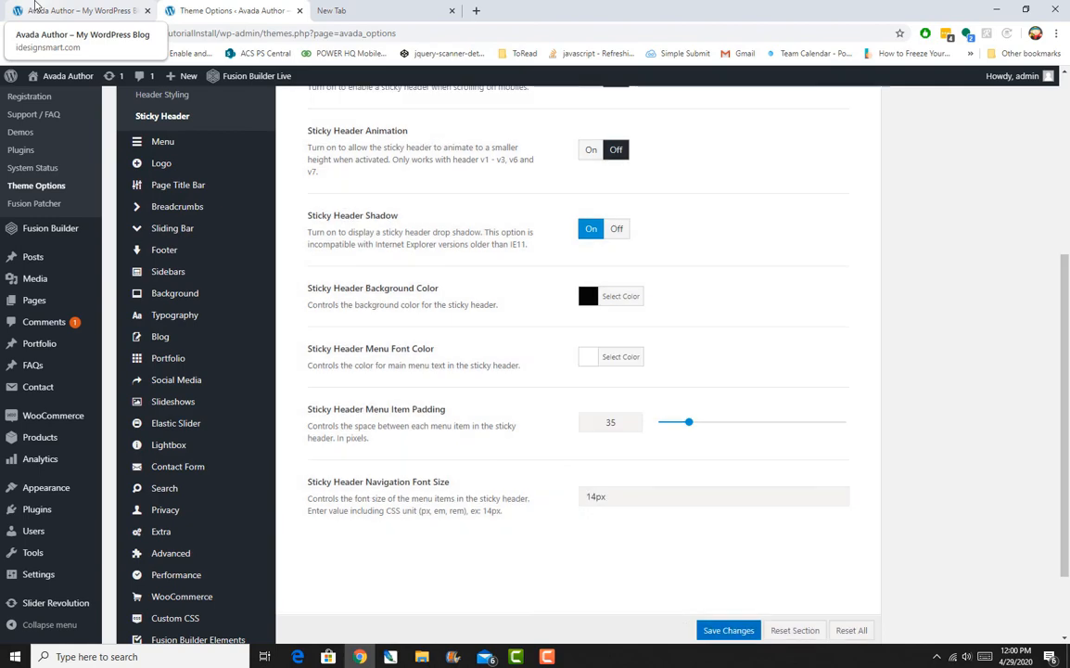
# Step: Reload the live homepage and check the sticky header's background and menu text against the sections down the page
pyautogui.click(34, 7)
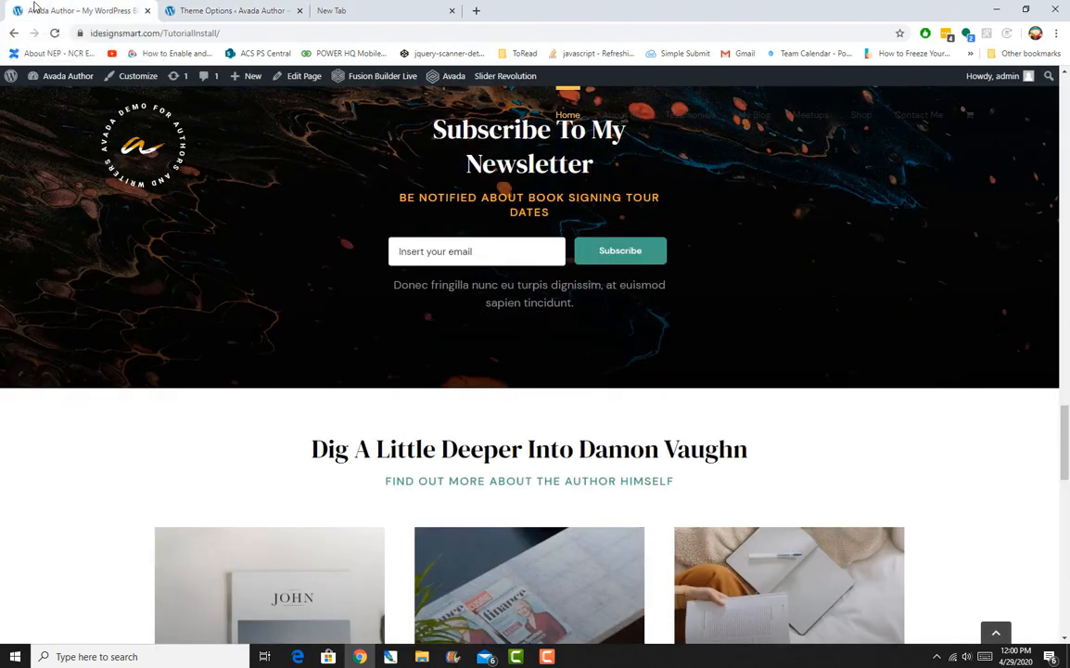
pyautogui.click(54, 34)
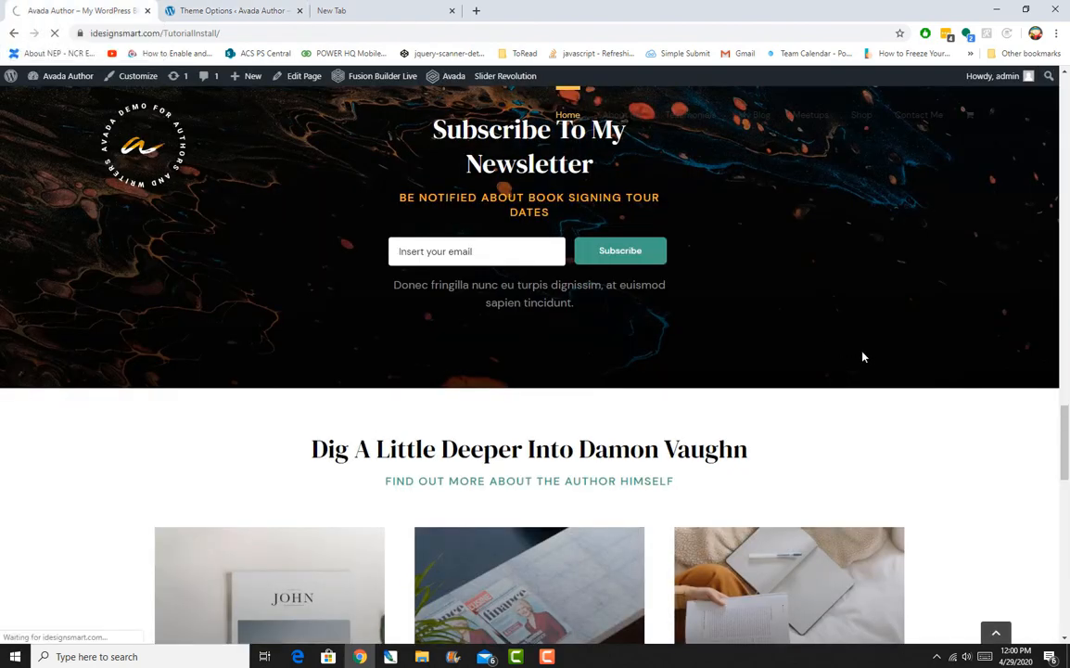
pyautogui.scroll(15, 841, 357)
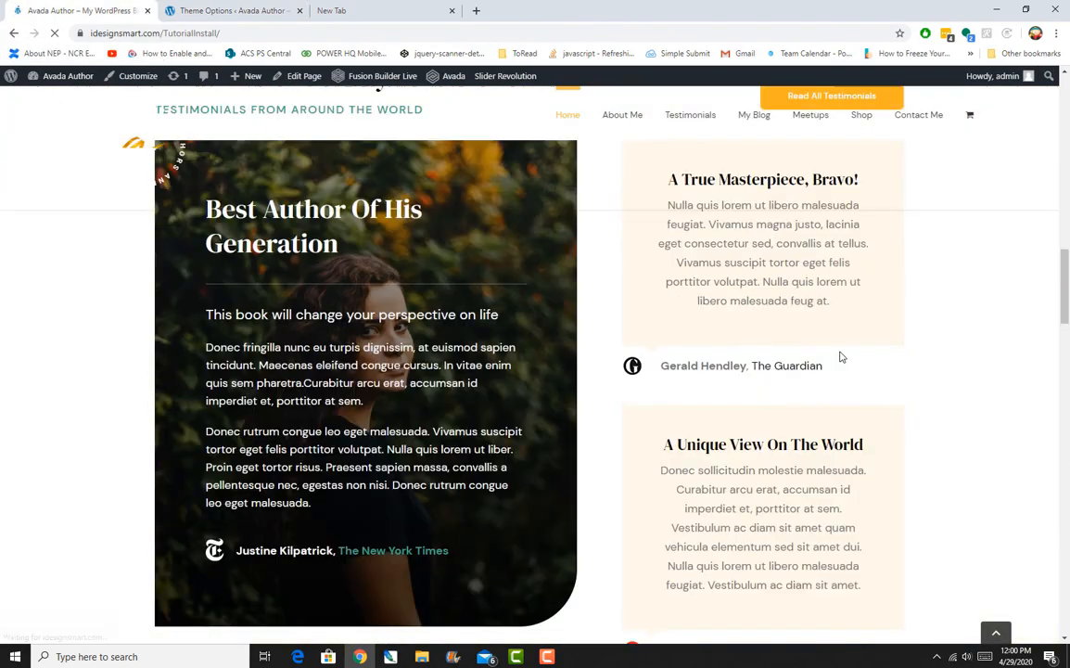
pyautogui.scroll(5, 841, 357)
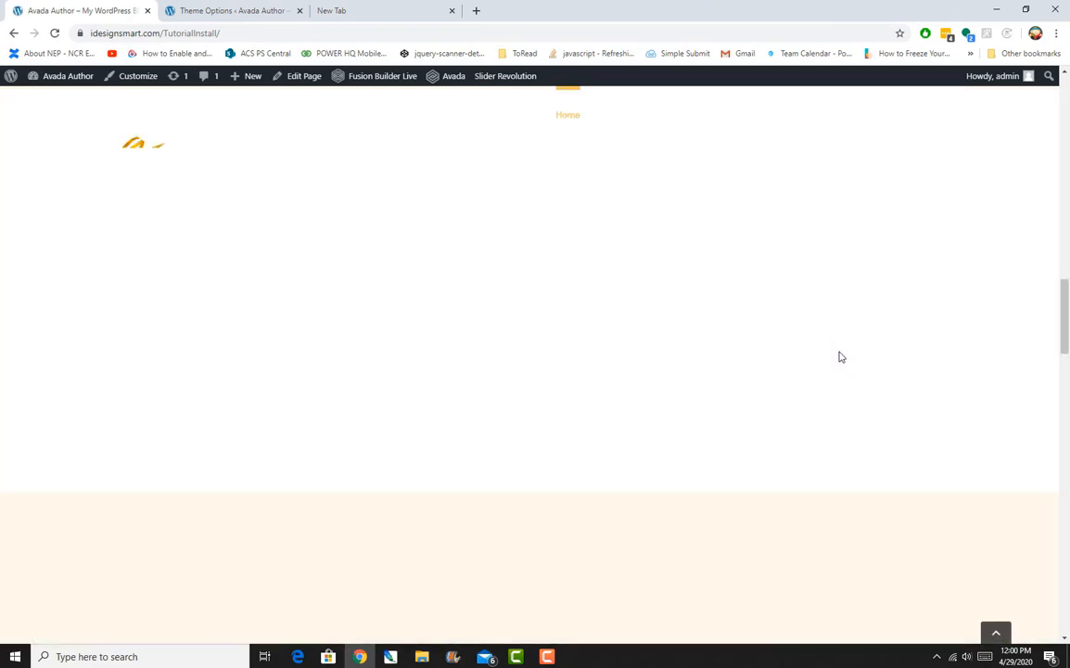
pyautogui.scroll(3, 840, 352)
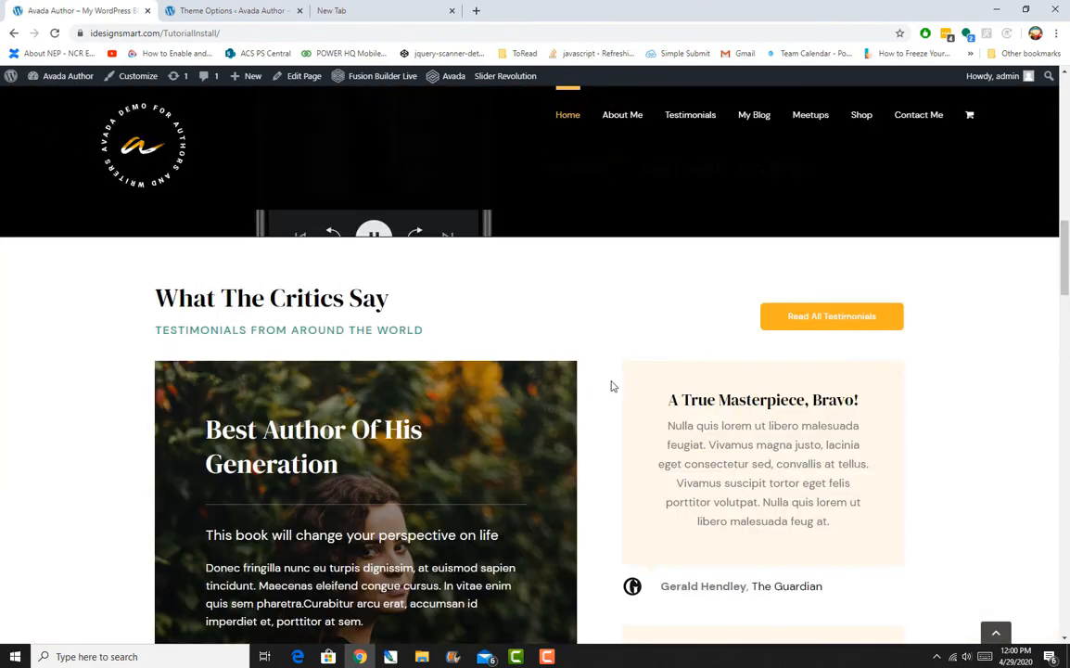
pyautogui.scroll(10, 612, 380)
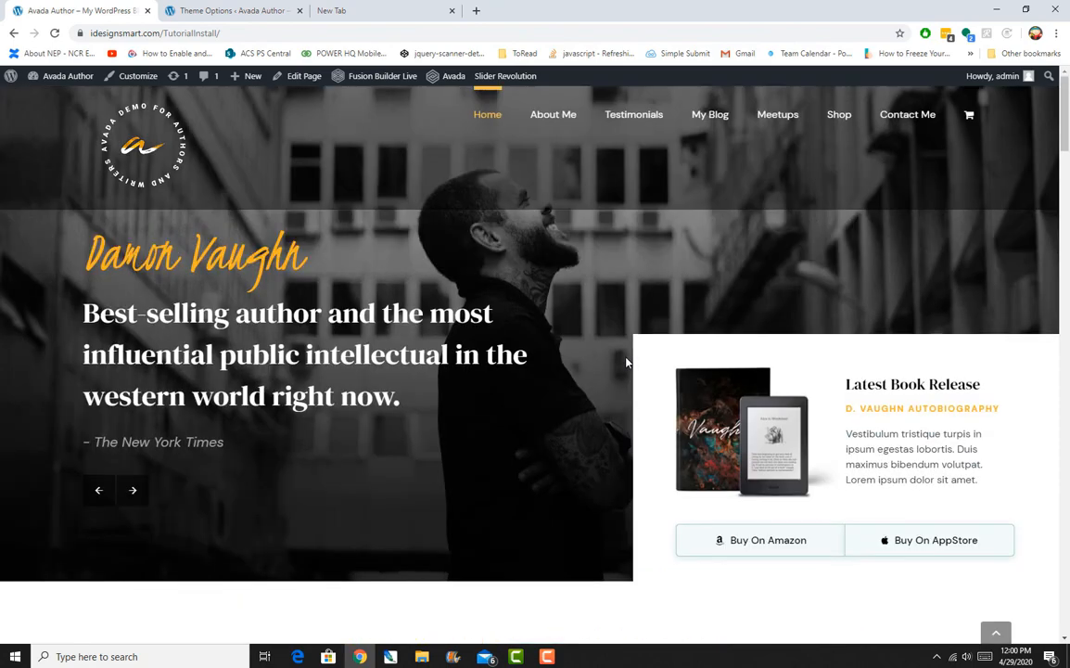
pyautogui.scroll(-6, 481, 235)
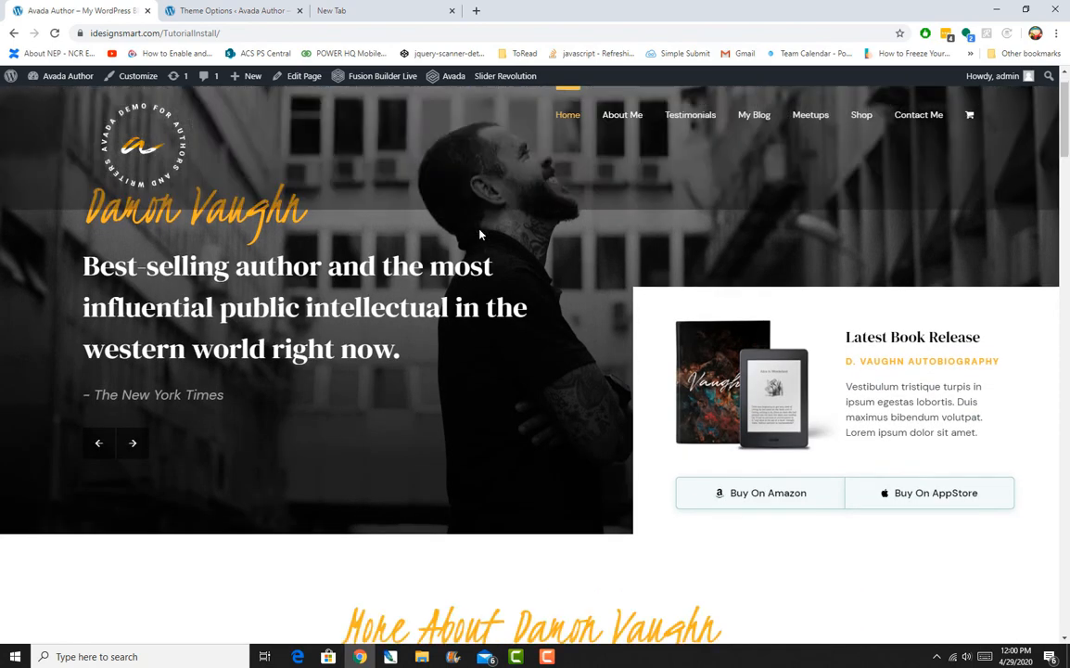
pyautogui.scroll(-10, 481, 231)
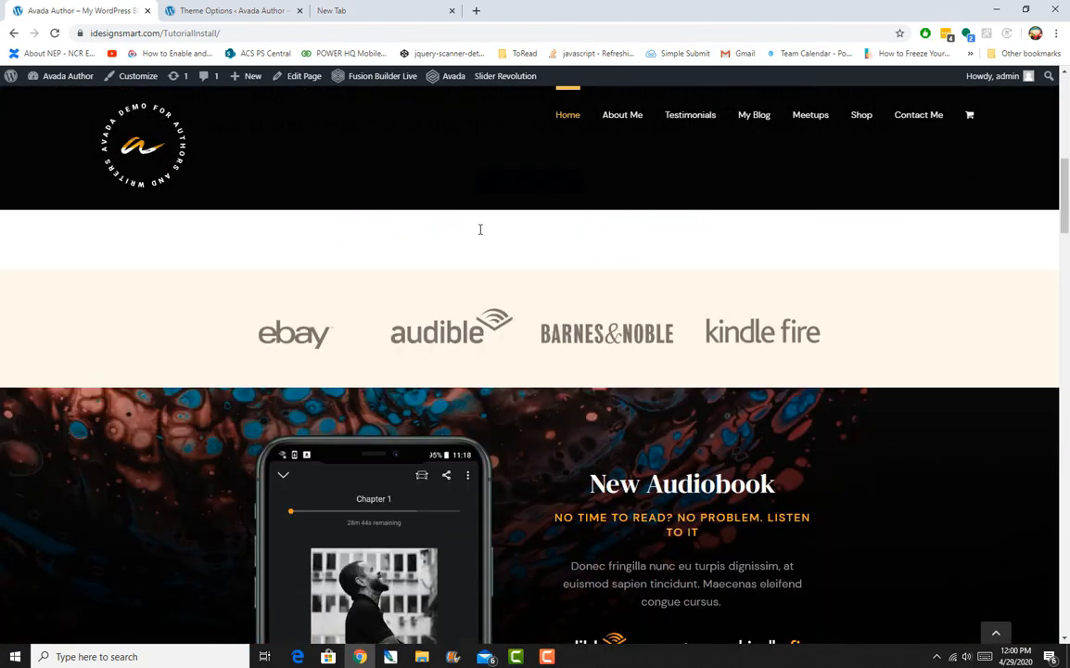
pyautogui.scroll(-10, 481, 234)
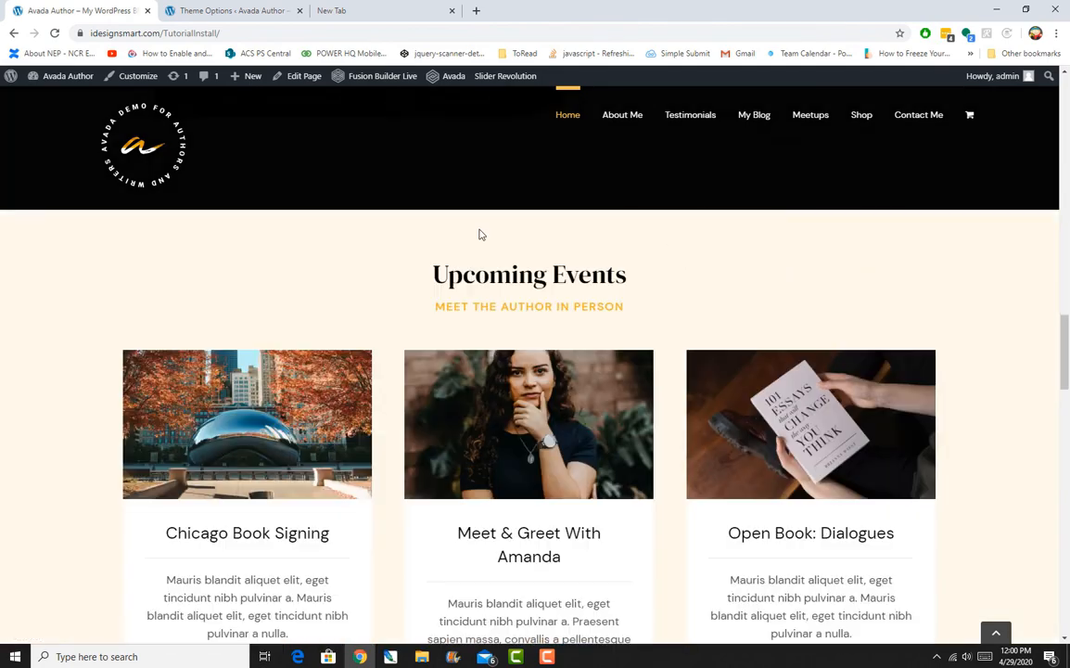
pyautogui.scroll(-3, 480, 232)
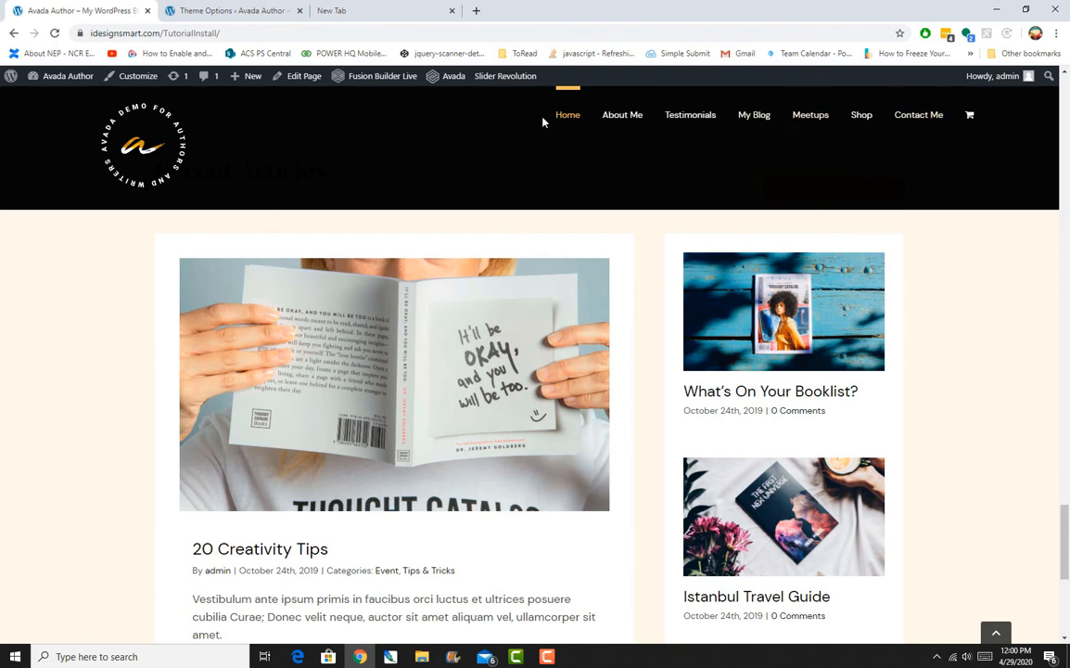
pyautogui.scroll(3, 567, 174)
# Step: Return to the theme options, open the Logo settings and look over the default, retina, sticky header and mobile logo options
pyautogui.click(199, 10)
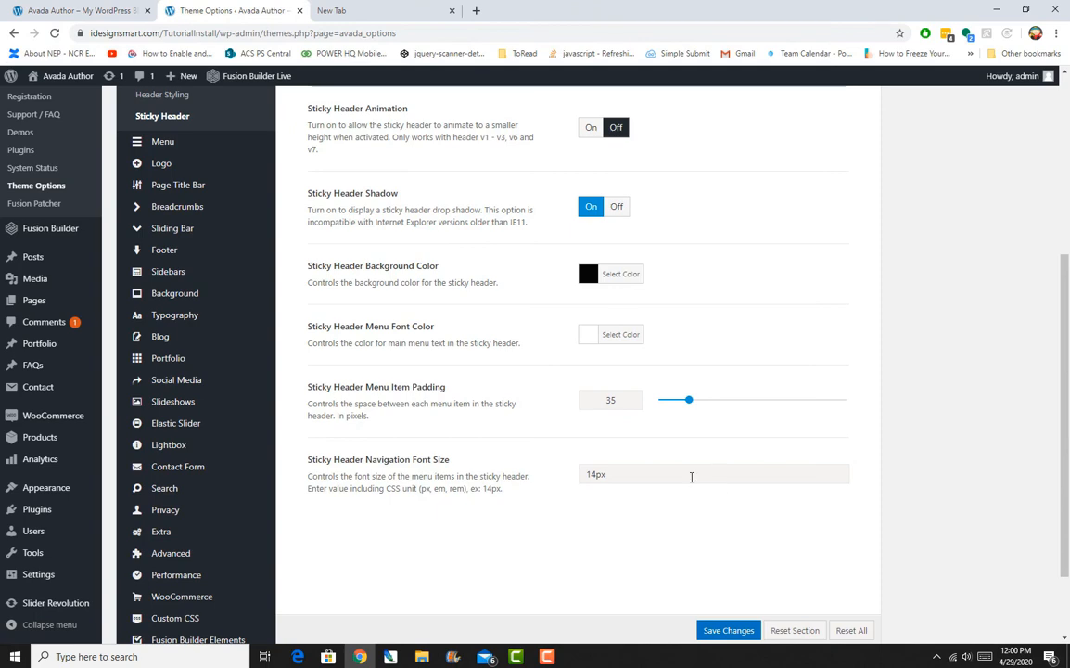
pyautogui.scroll(2, 700, 479)
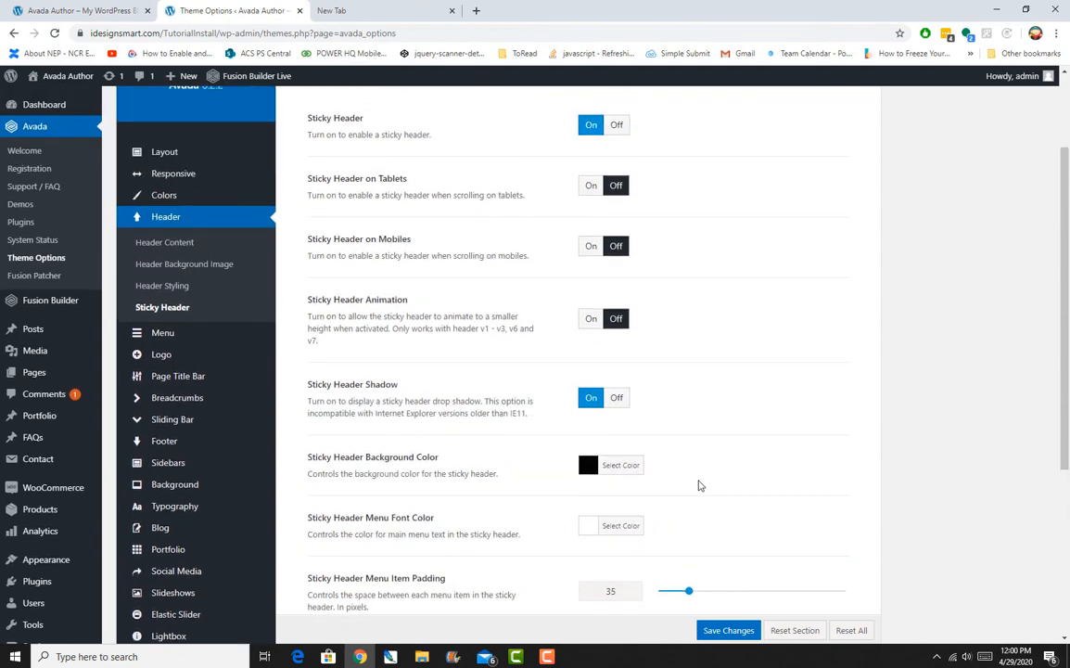
pyautogui.scroll(2, 699, 485)
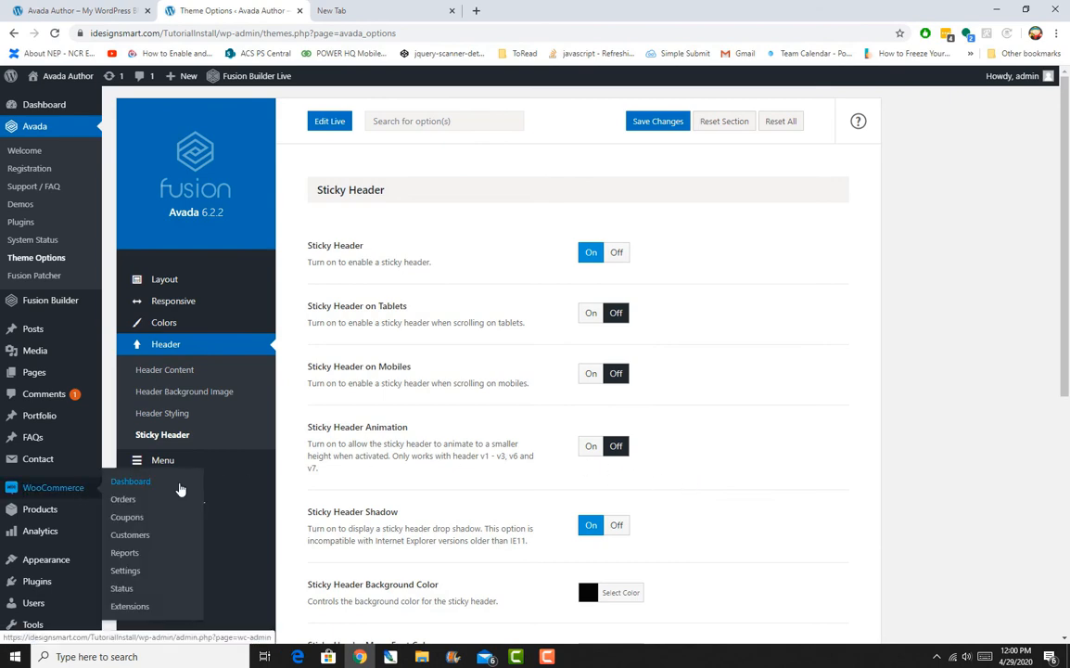
pyautogui.click(208, 484)
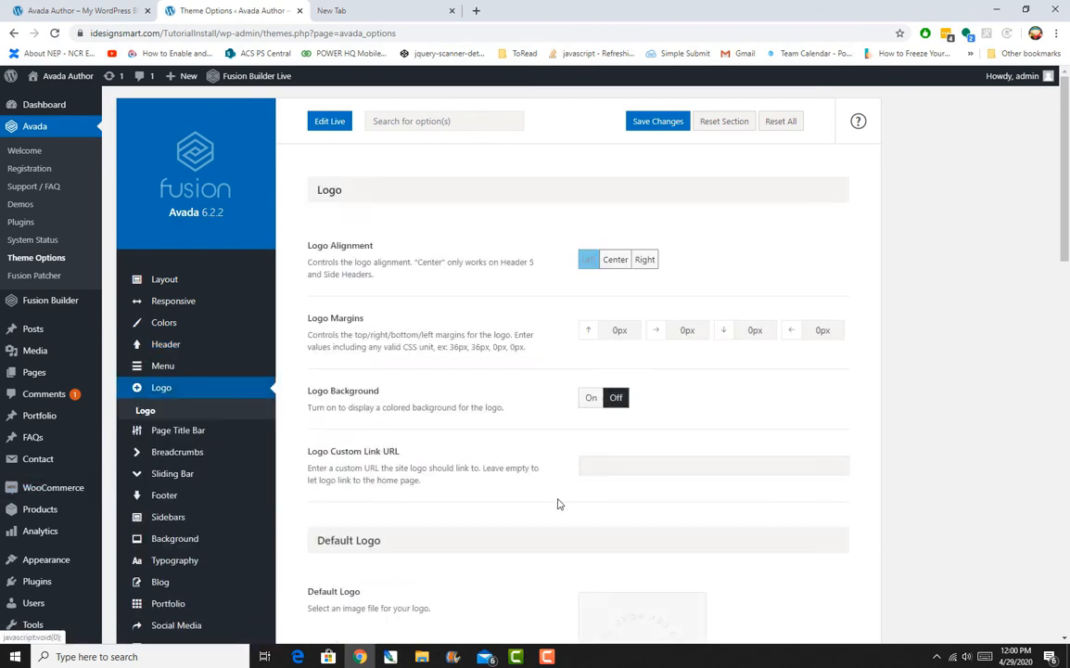
pyautogui.scroll(-5, 560, 504)
pyautogui.scroll(-10, 559, 503)
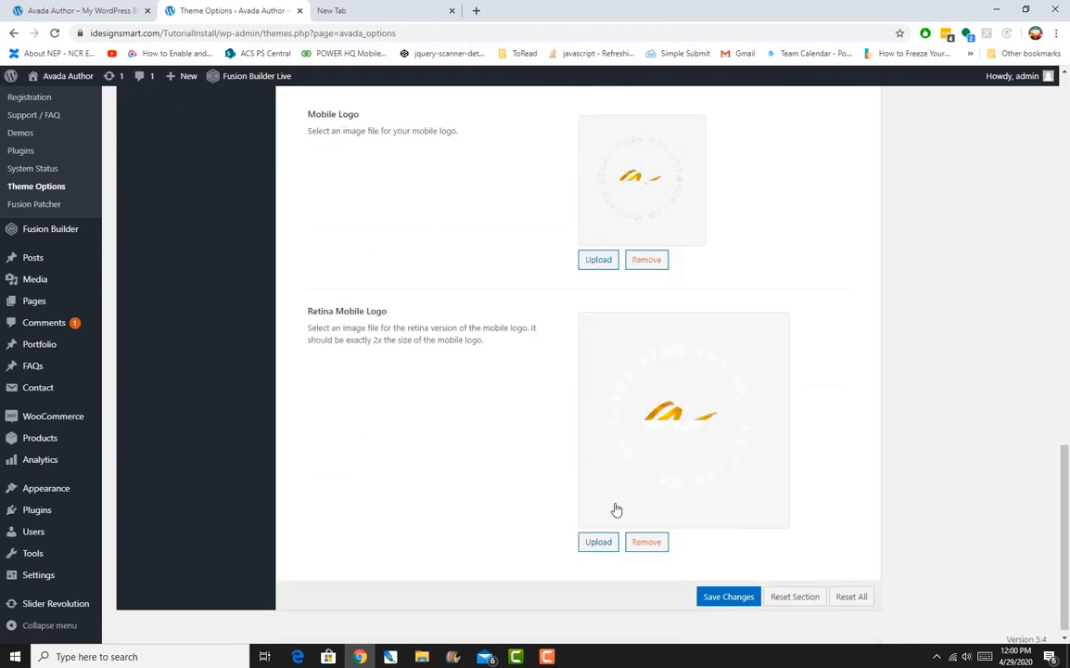
pyautogui.scroll(1, 820, 521)
pyautogui.scroll(-1, 820, 521)
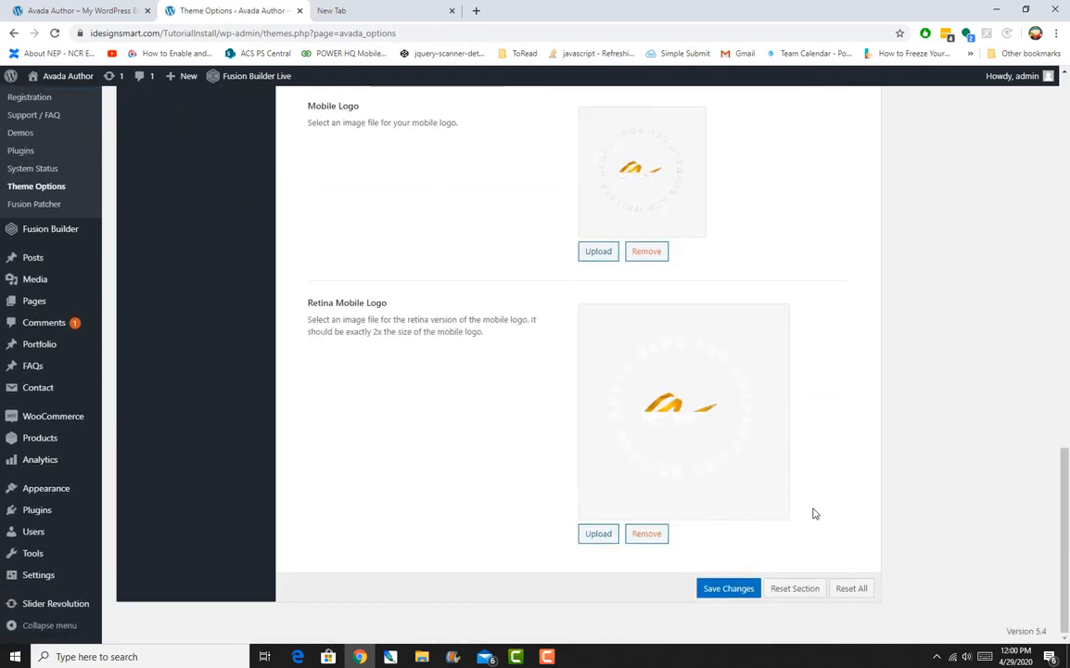
pyautogui.scroll(3, 469, 404)
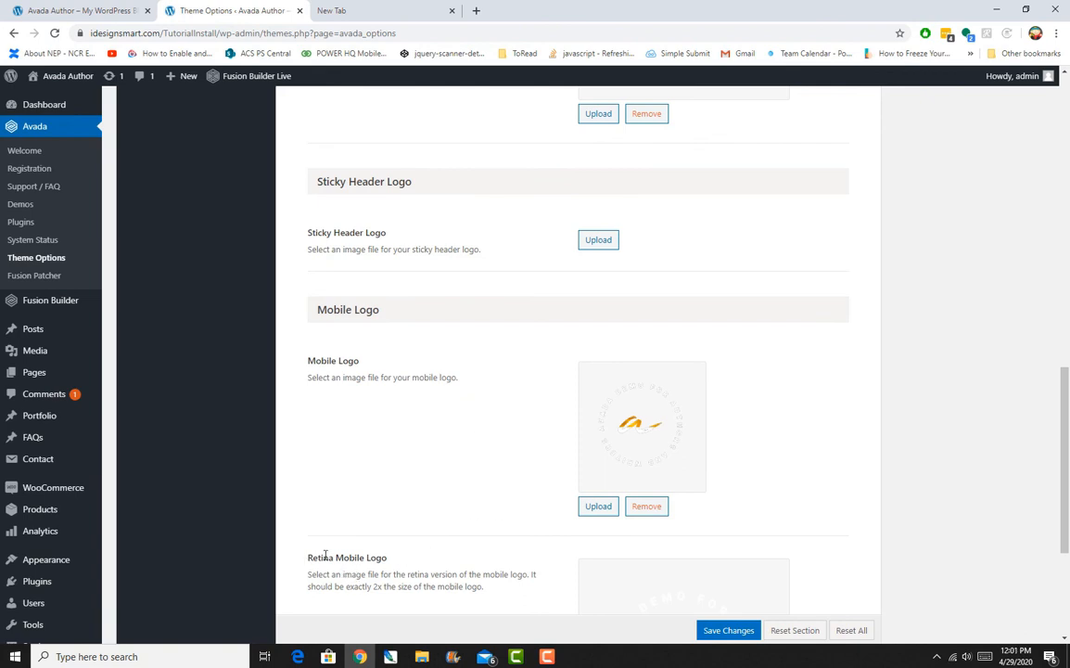
pyautogui.scroll(4, 346, 557)
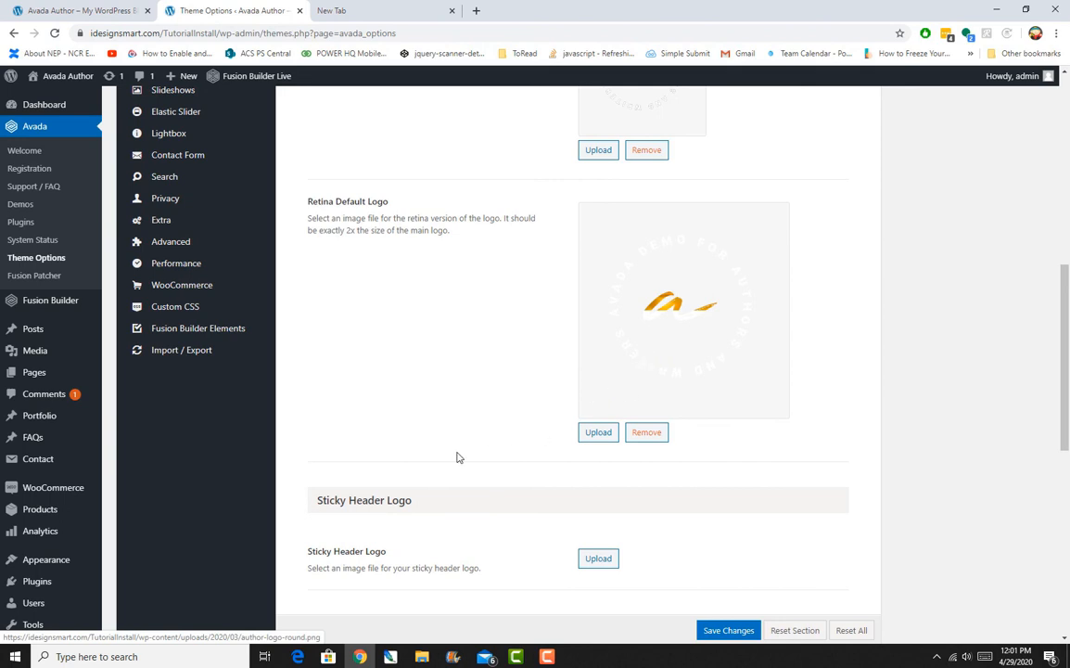
# Step: Compare the Sticky Header Logo option with the logo shown in the live homepage's sticky header
pyautogui.scroll(-2, 441, 496)
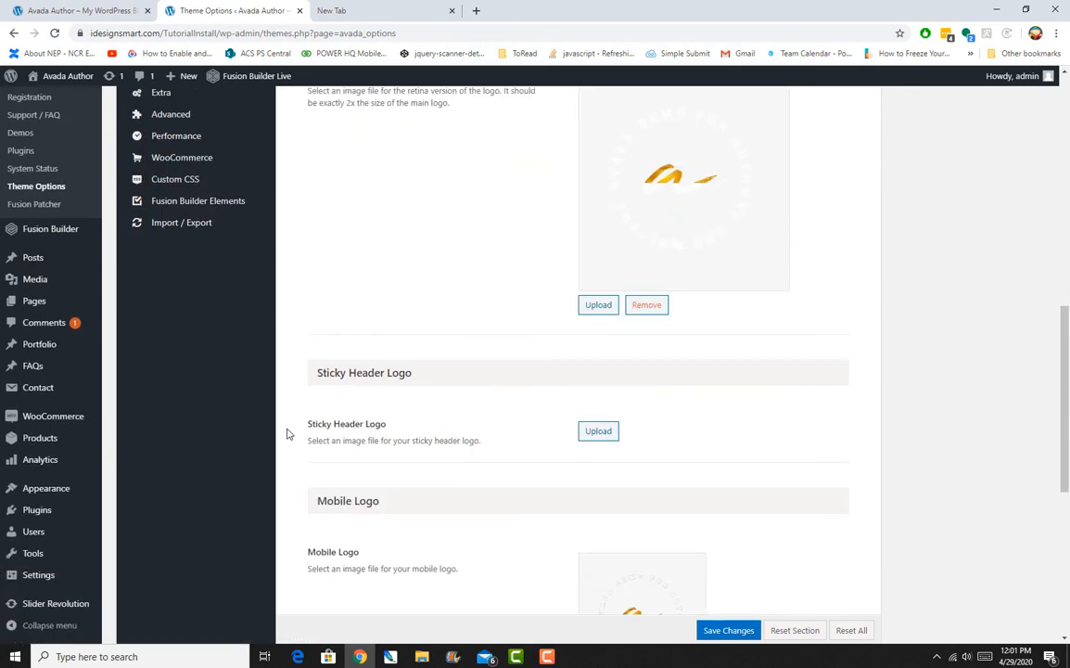
pyautogui.moveTo(313, 422); pyautogui.dragTo(687, 447)
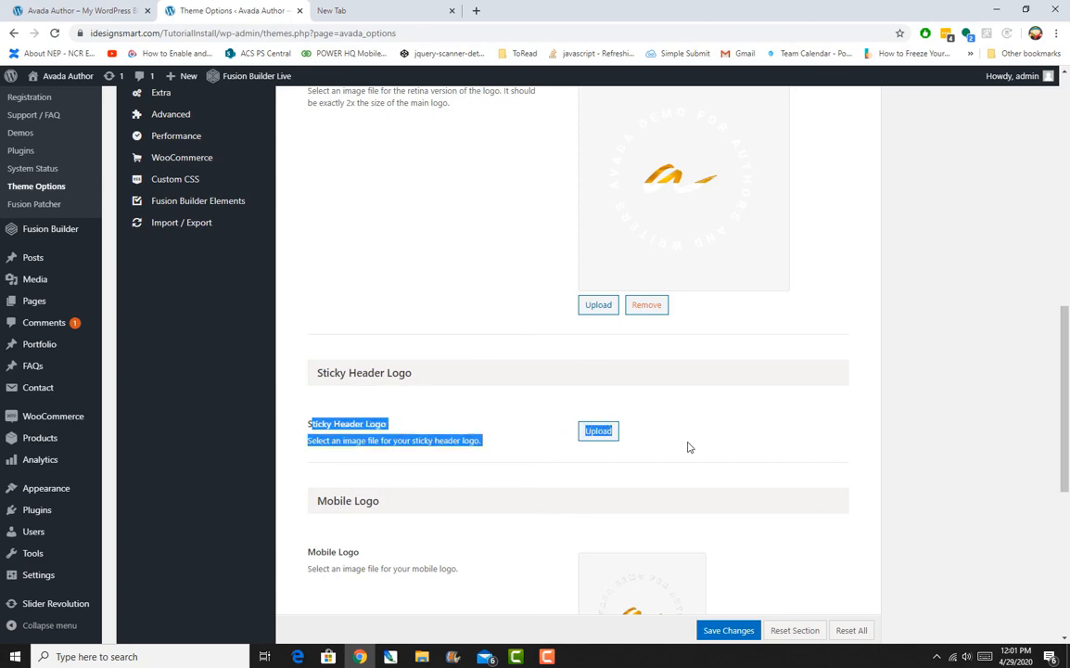
pyautogui.click(70, 10)
pyautogui.scroll(-1, 380, 348)
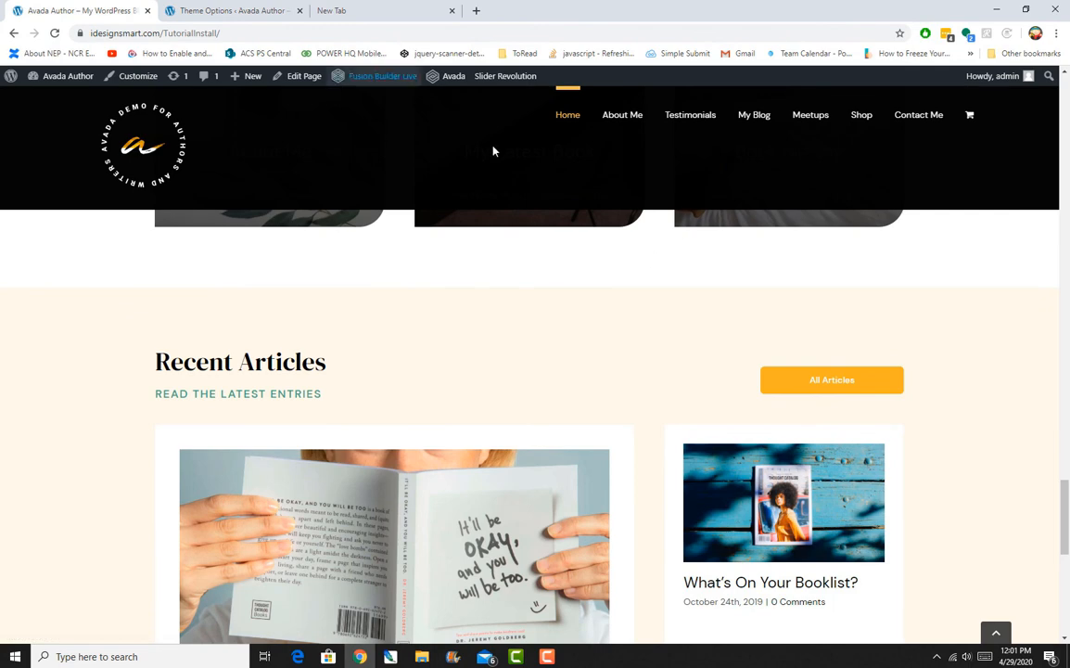
pyautogui.click(259, 9)
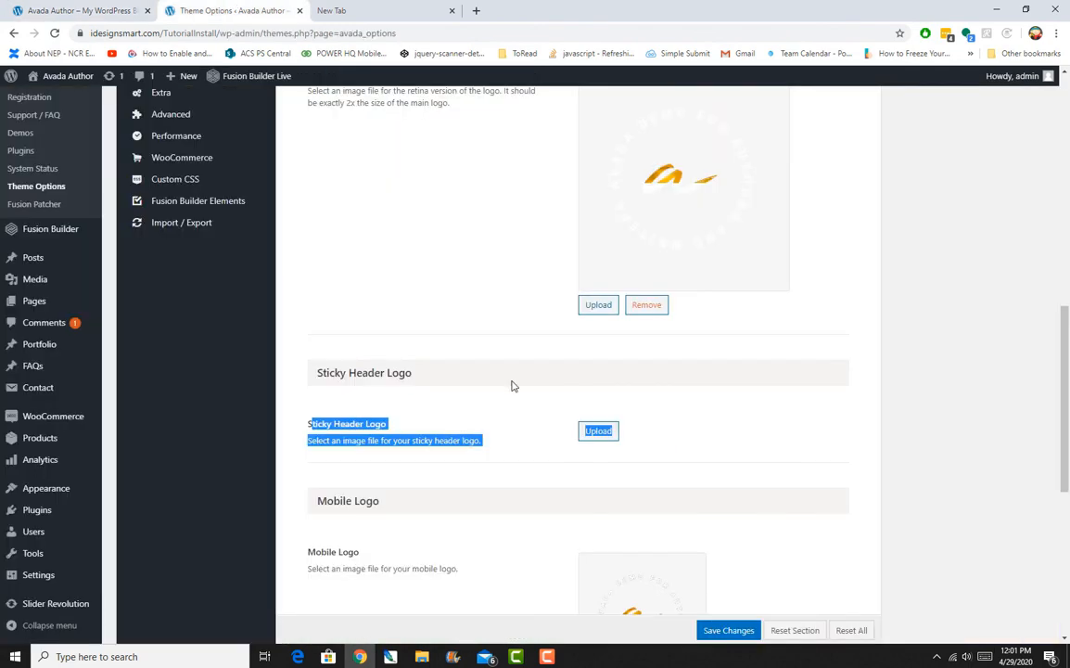
pyautogui.scroll(3, 513, 386)
pyautogui.scroll(4, 517, 388)
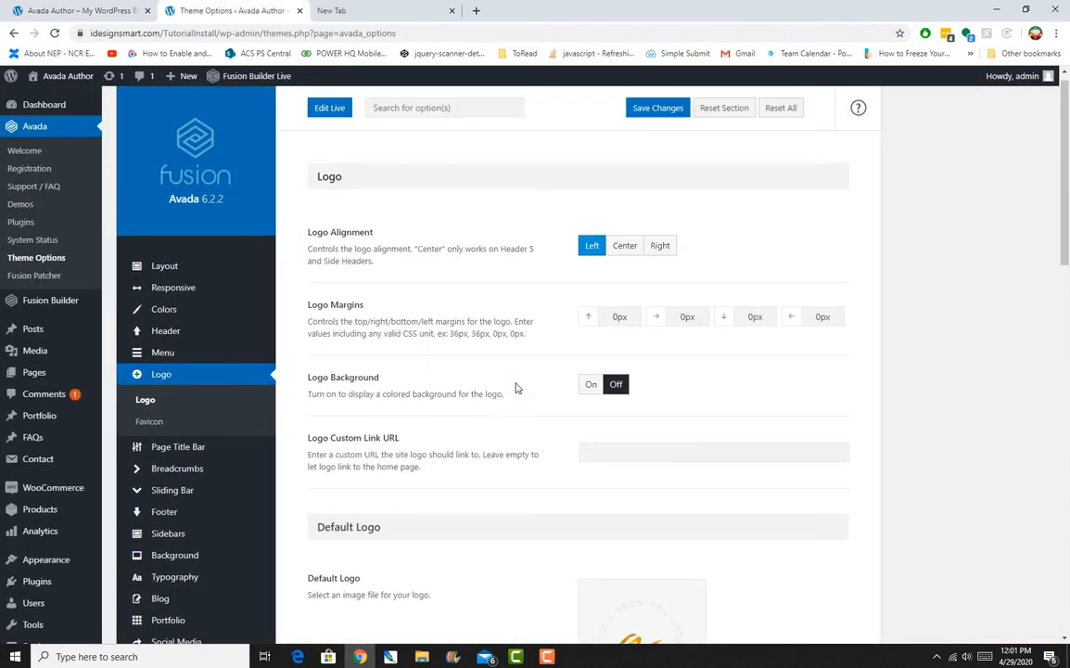
pyautogui.moveTo(160, 332)
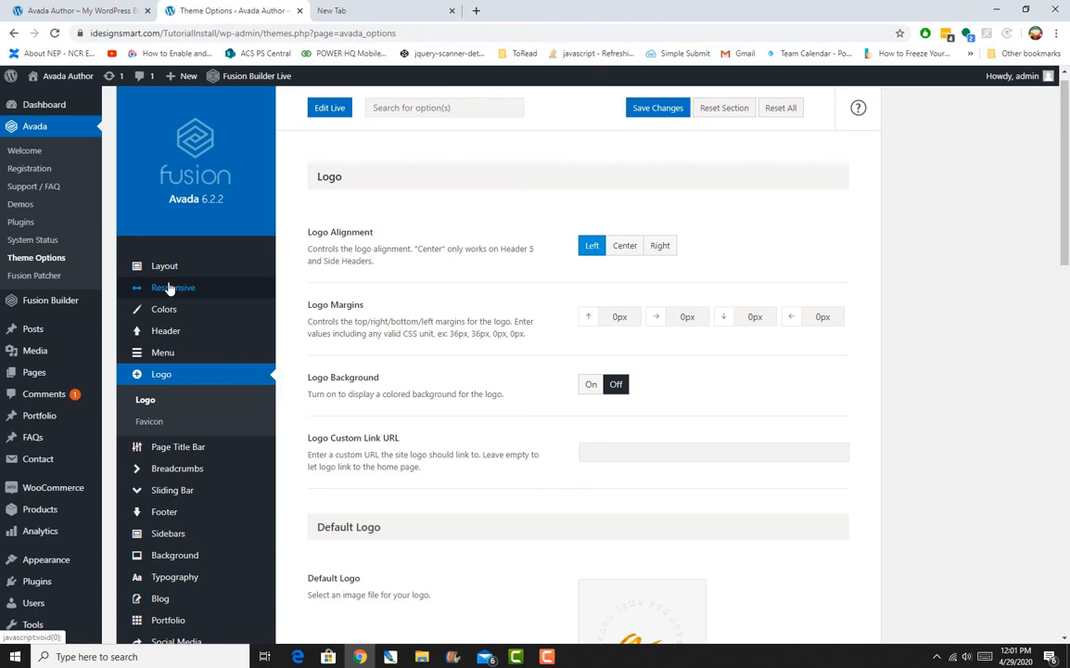
pyautogui.scroll(-4, 169, 289)
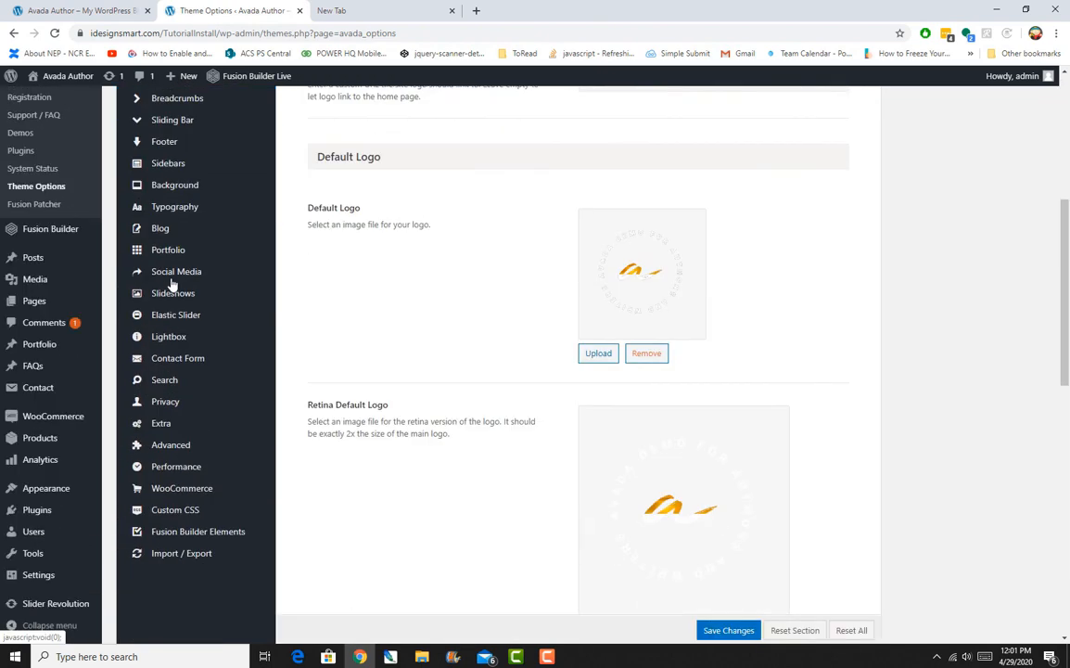
pyautogui.scroll(-2, 172, 284)
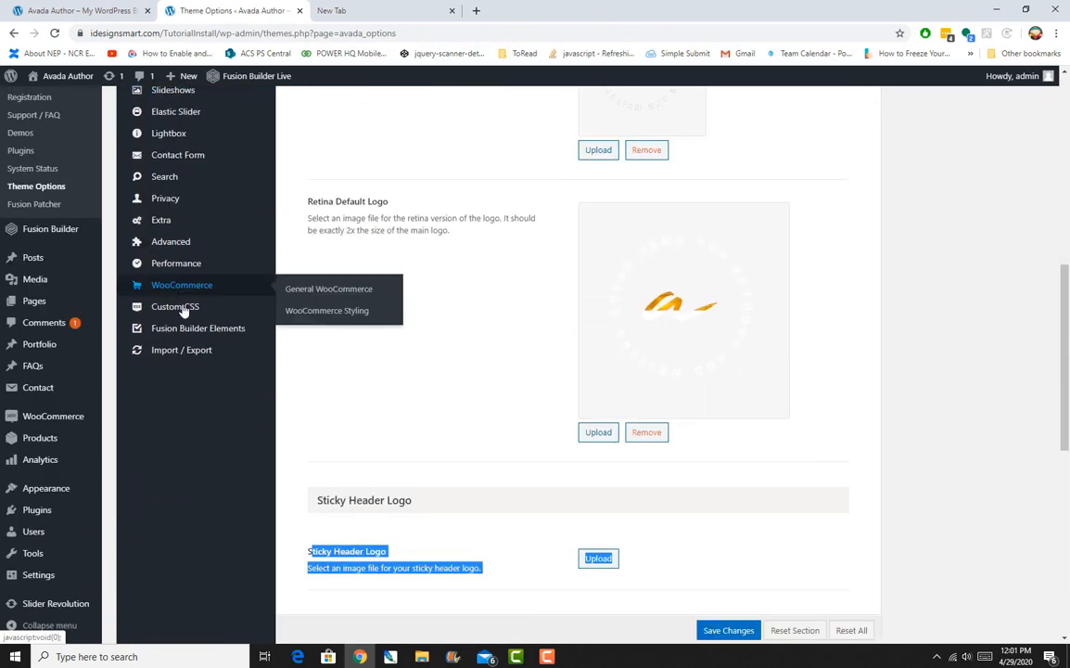
pyautogui.click(546, 657)
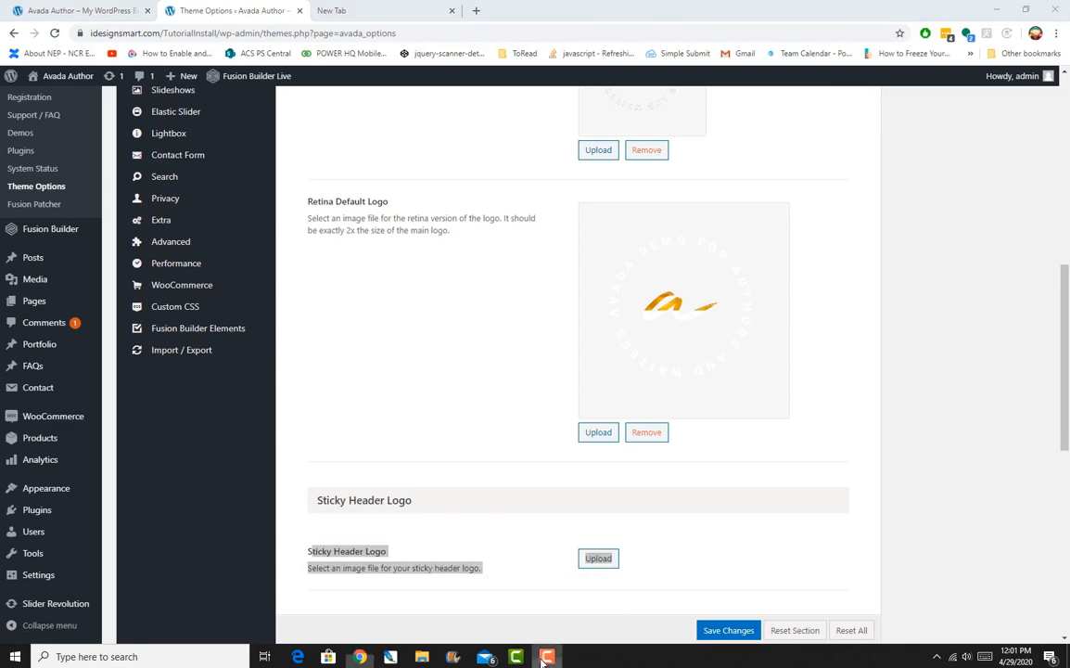